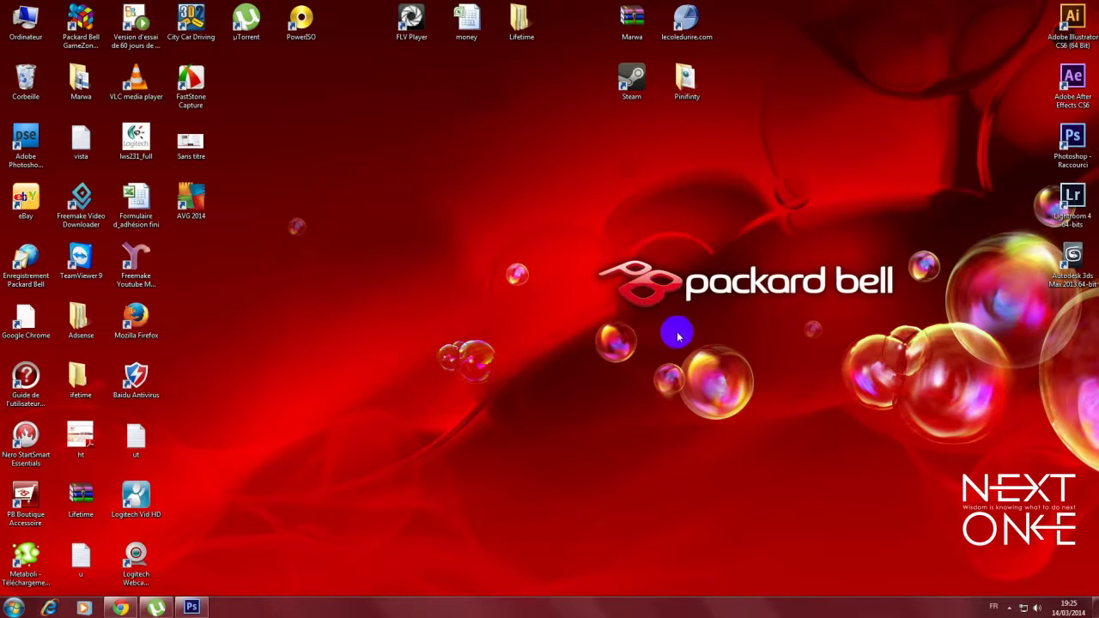
Launch Photoshop CS6 from the desktop shortcut with the portrait photo loaded
double_click(1075, 144)
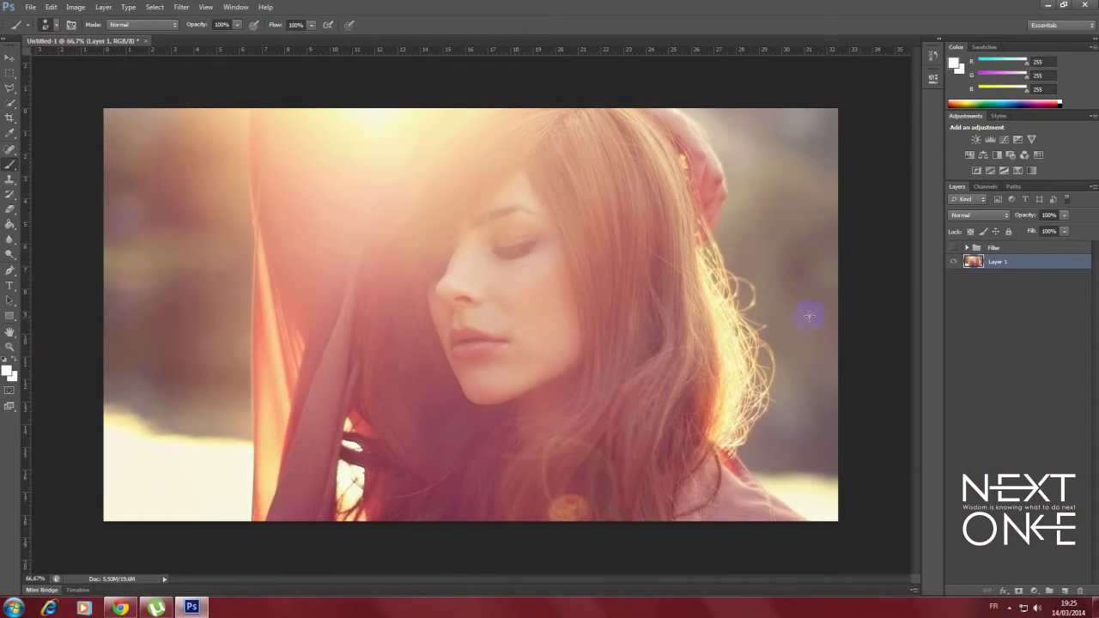
left_click(995, 271)
left_click(953, 249)
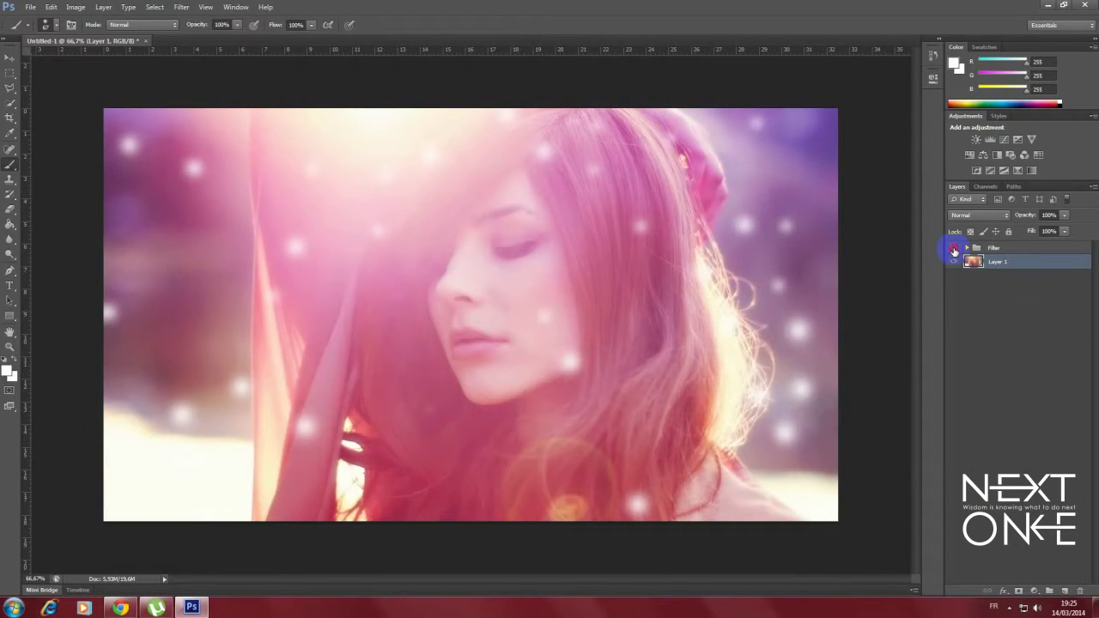
left_click(953, 249)
left_click(953, 249)
left_click(953, 249)
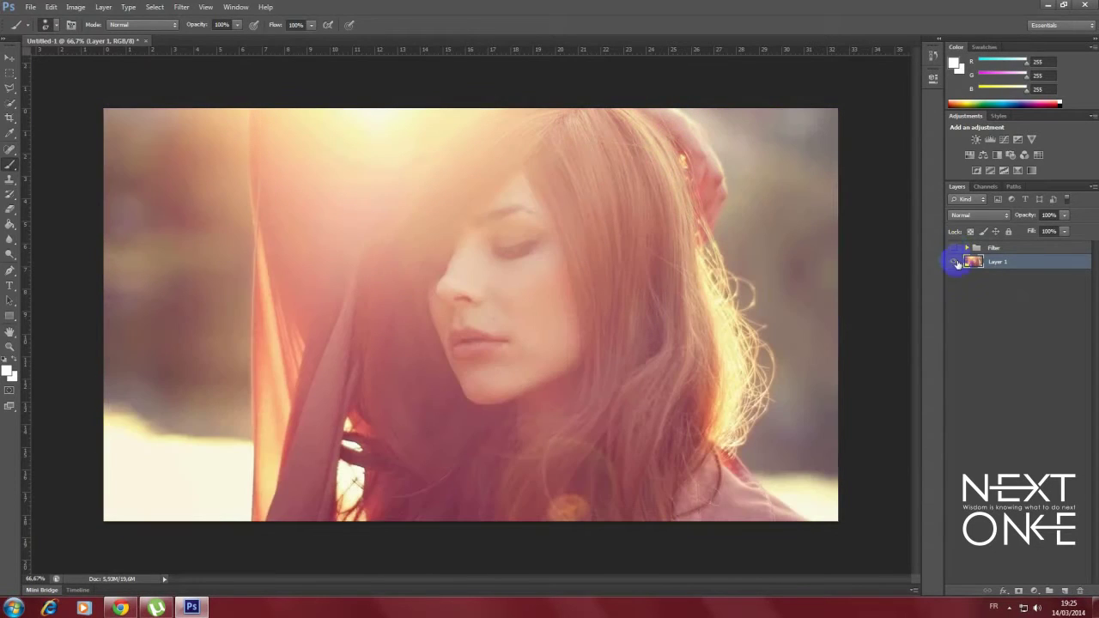
Duplicate Layer 1 into Layer 1 copy 2 and set its blend mode to Soft Light
right_click(1001, 267)
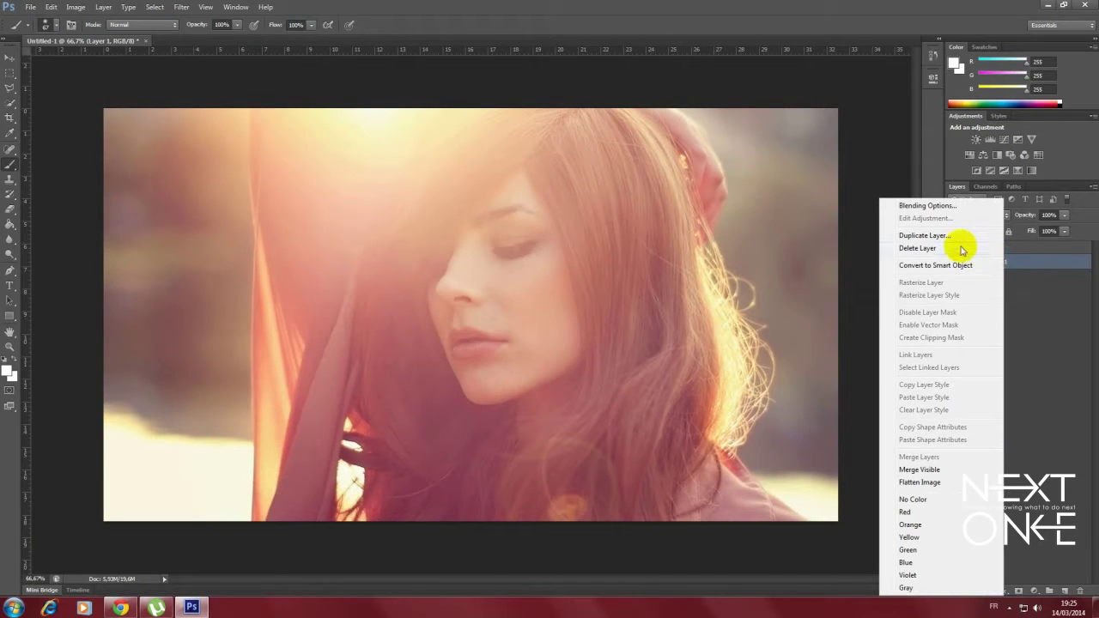
left_click(950, 240)
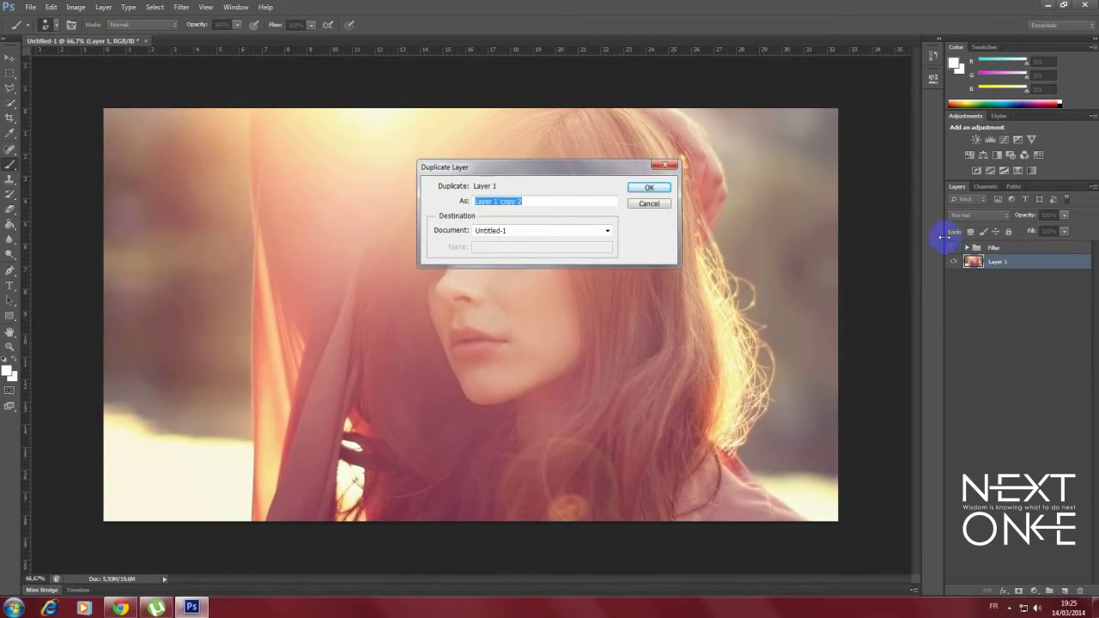
left_click(645, 186)
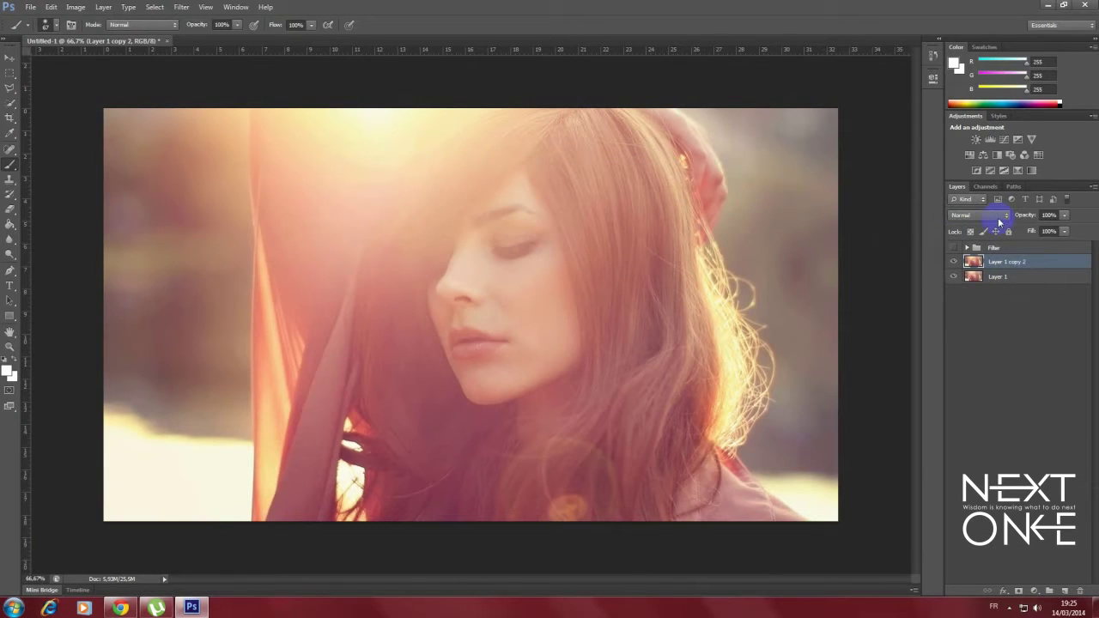
left_click(998, 218)
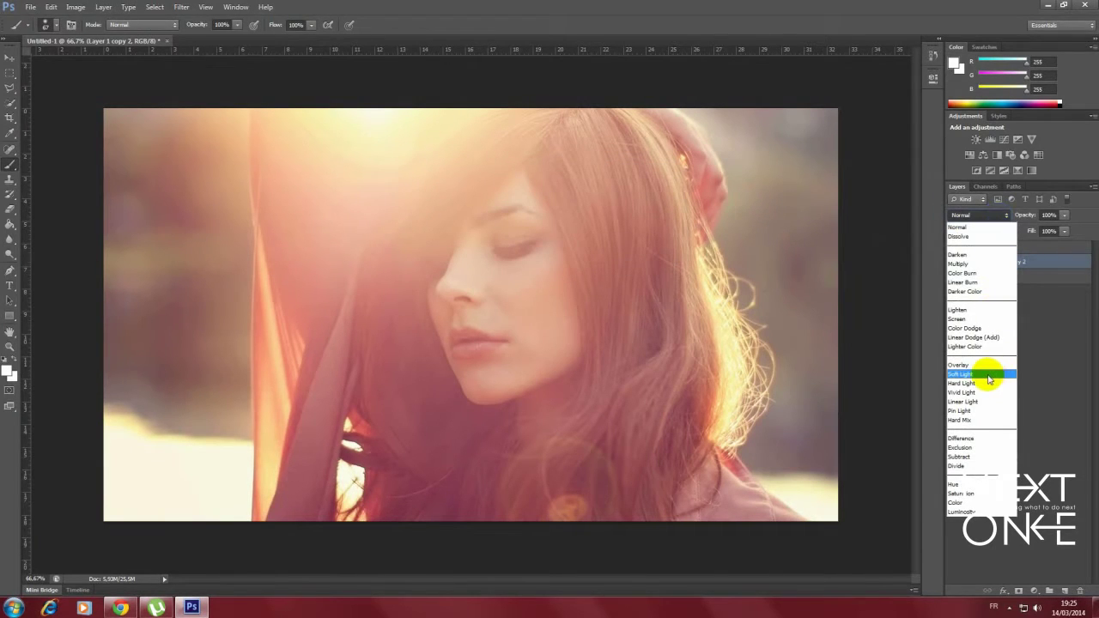
left_click(989, 376)
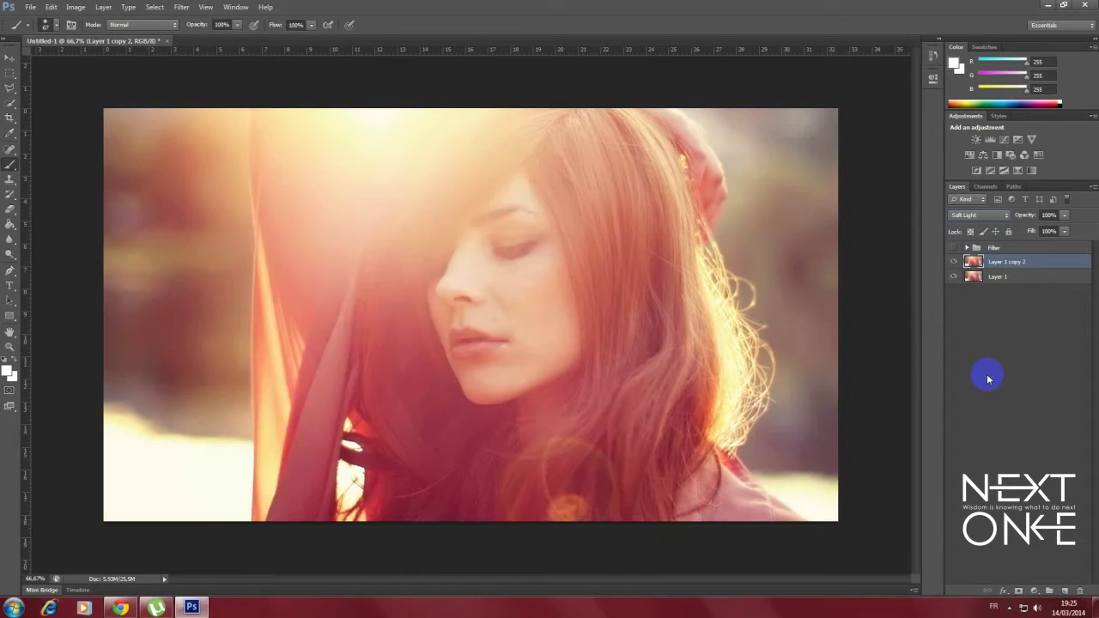
Apply a 9-pixel Gaussian Blur to the Soft Light copy layer
left_click(181, 10)
mouse_move(214, 123)
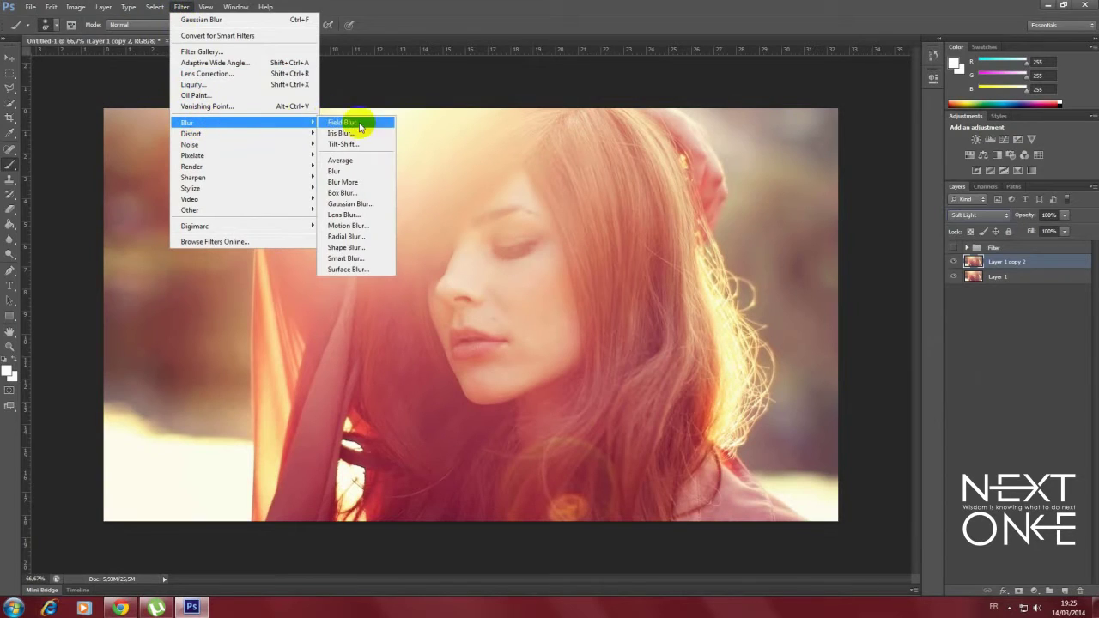
left_click(375, 208)
left_click(594, 276)
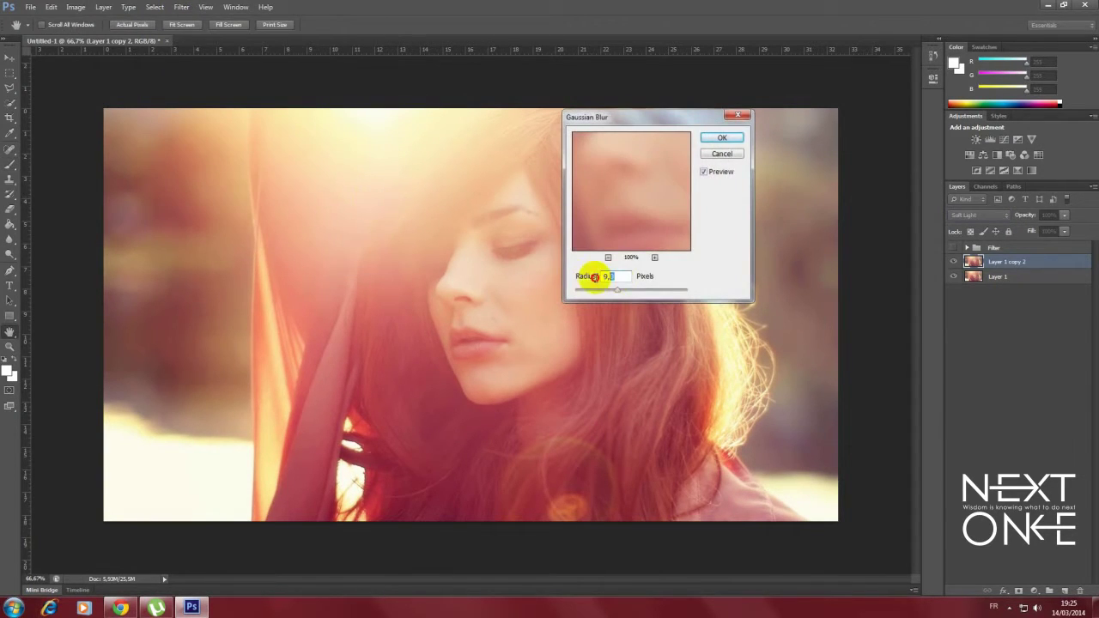
type("0")
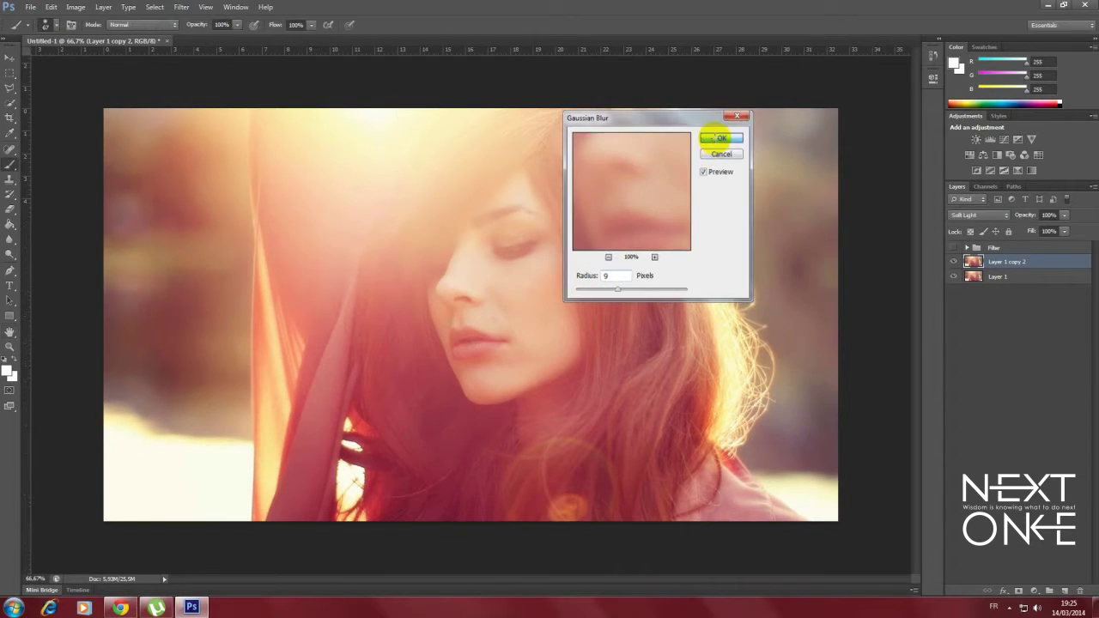
left_click(717, 140)
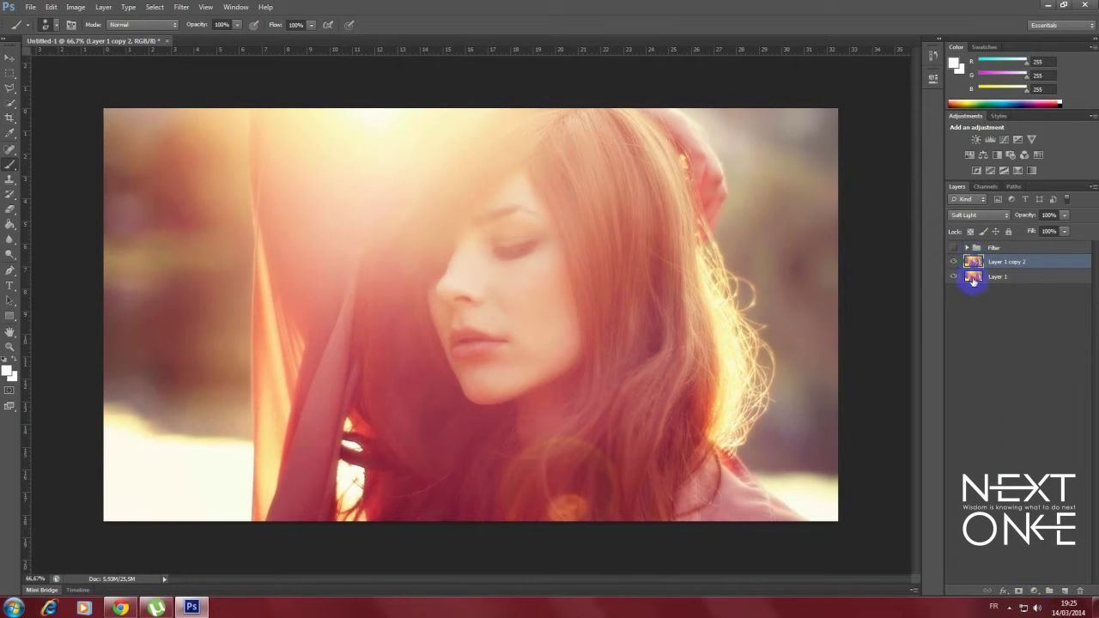
Add a gradient fill layer using the Black, White gradient preset
left_click(1034, 591)
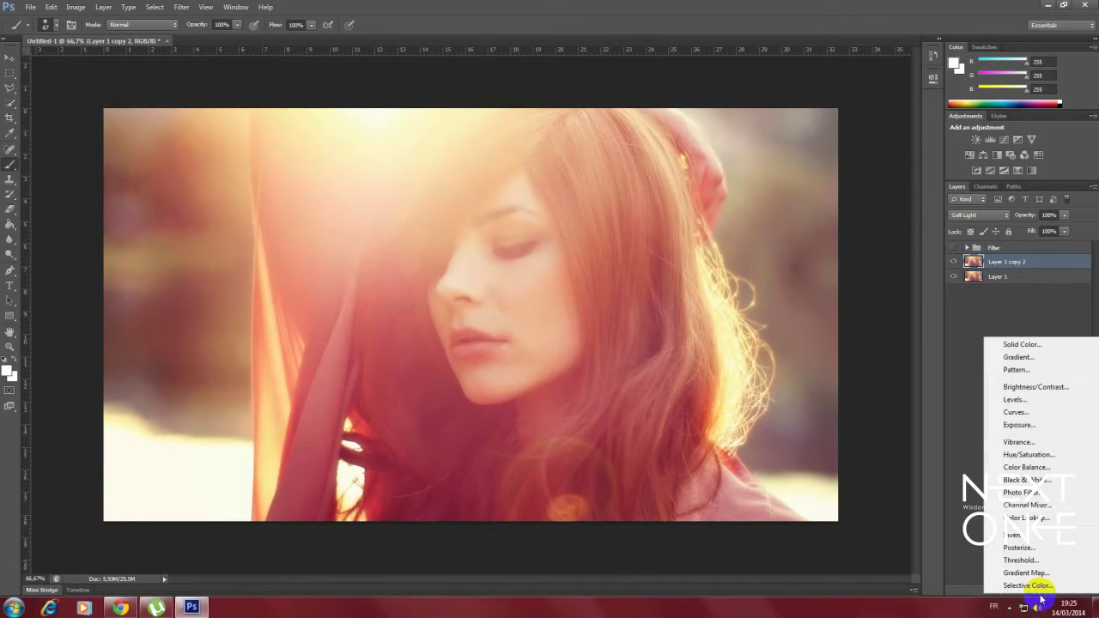
left_click(1026, 359)
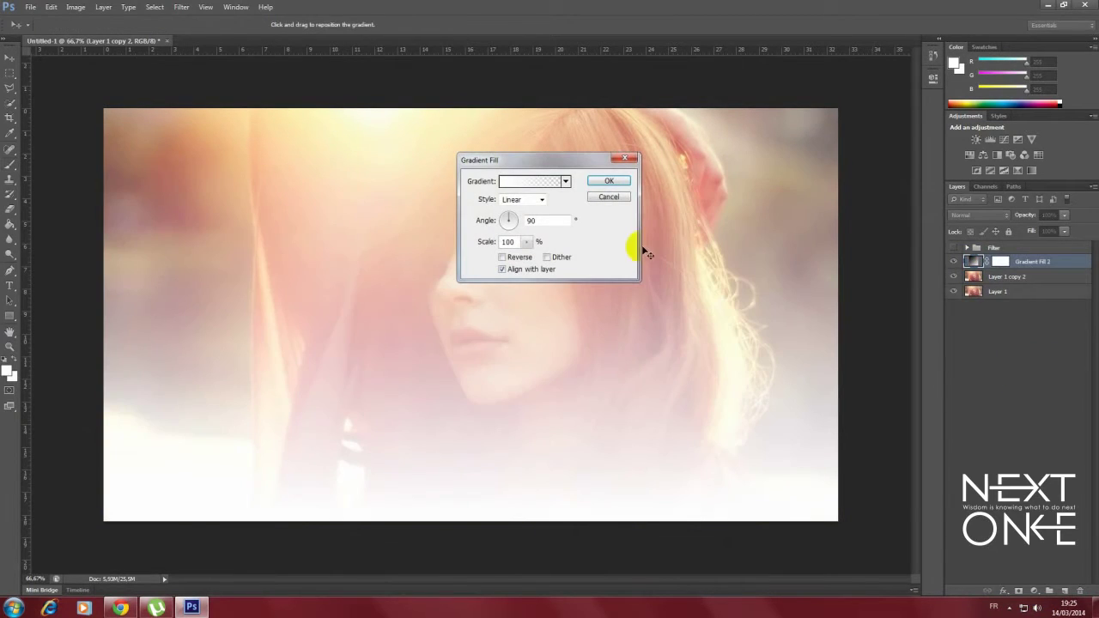
left_click(537, 185)
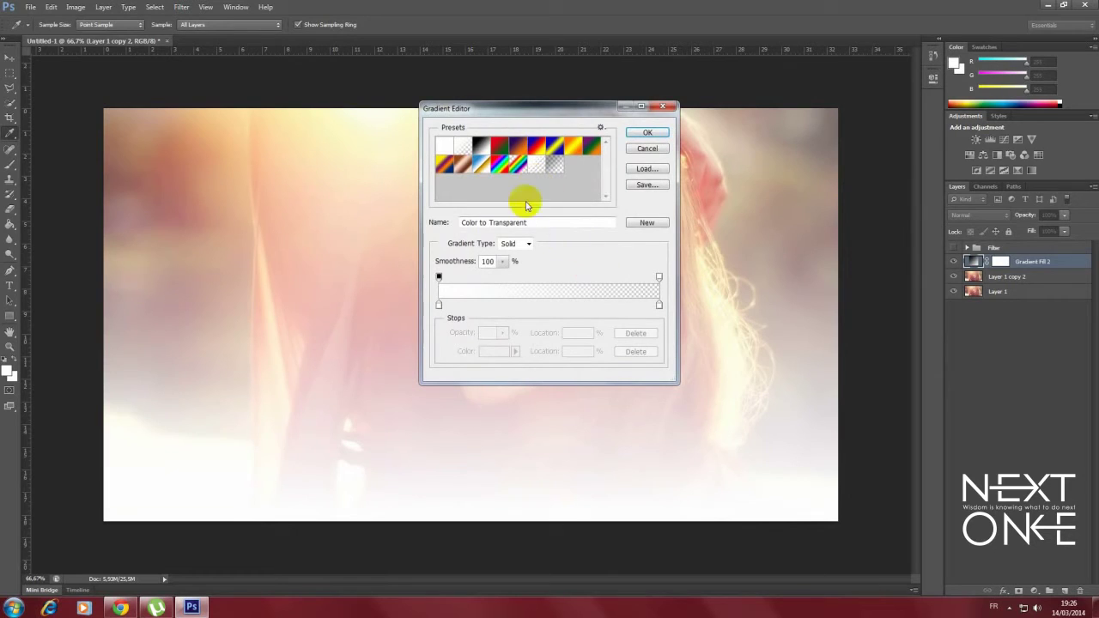
left_click(483, 148)
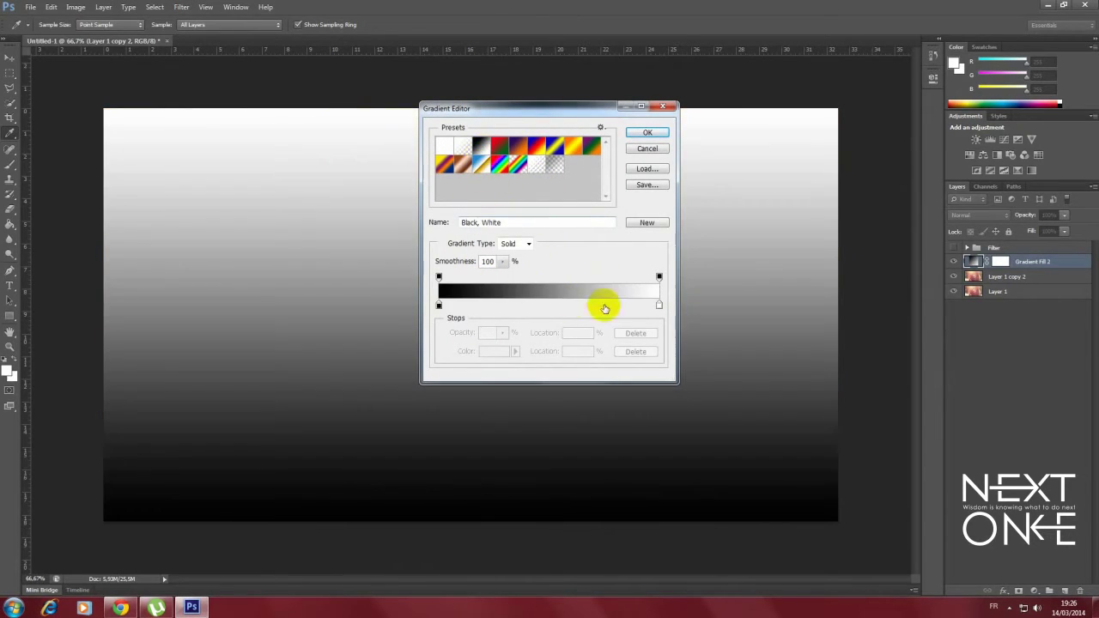
Rearrange the gradient stops so white sits at the left end and black at the right
left_click_drag(439, 307, 592, 307)
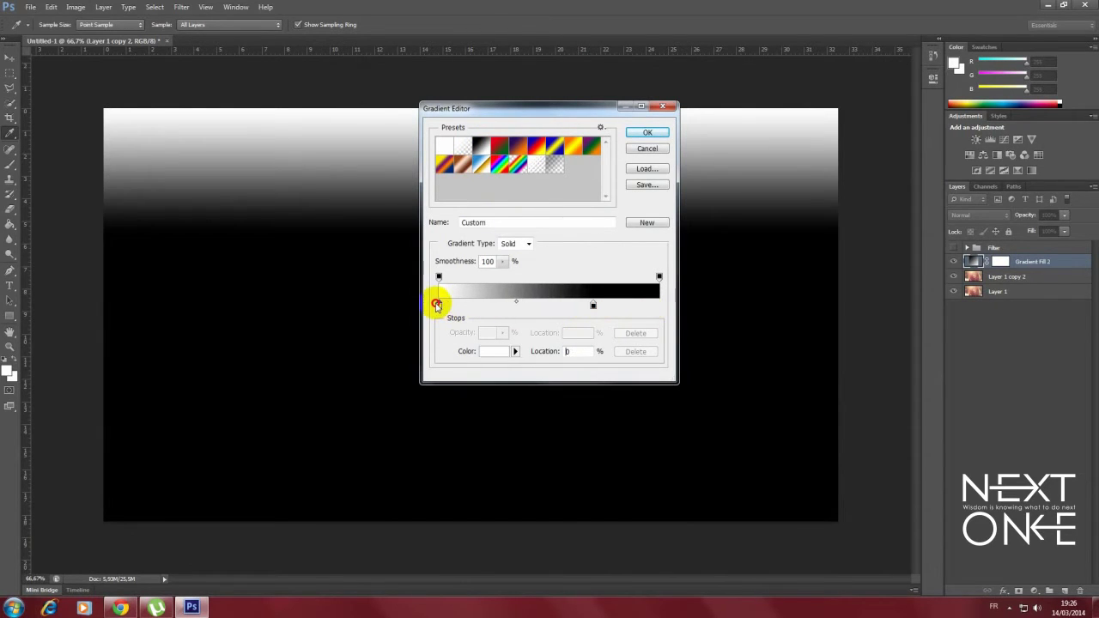
left_click_drag(649, 306, 438, 304)
left_click_drag(608, 310, 661, 310)
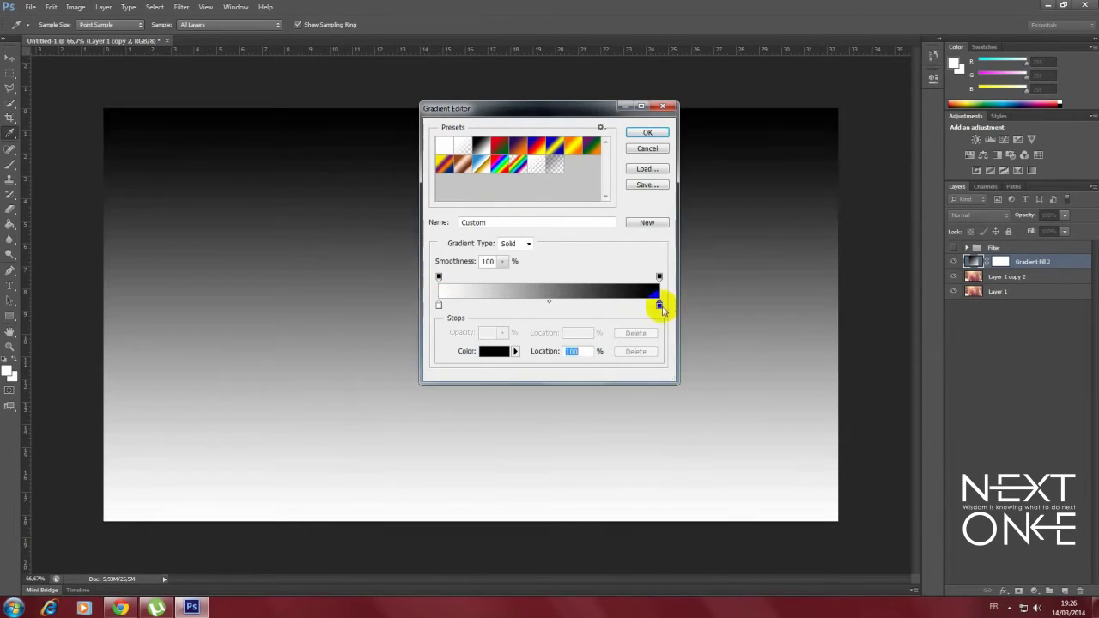
double_click(659, 307)
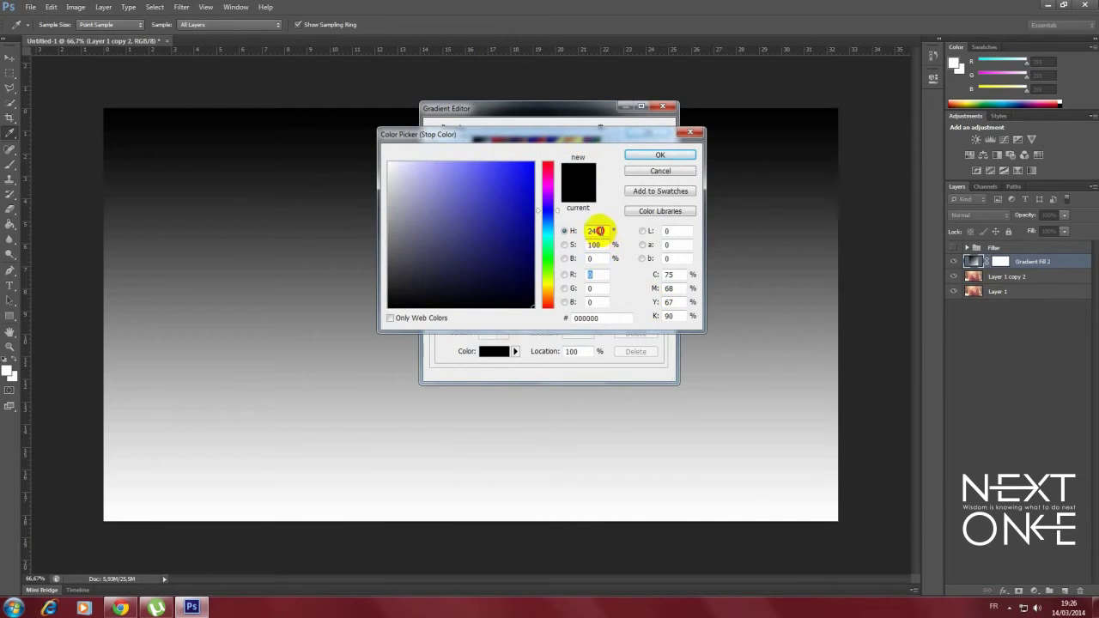
Change the black gradient stop's colour to blue #4000ff
type("255")
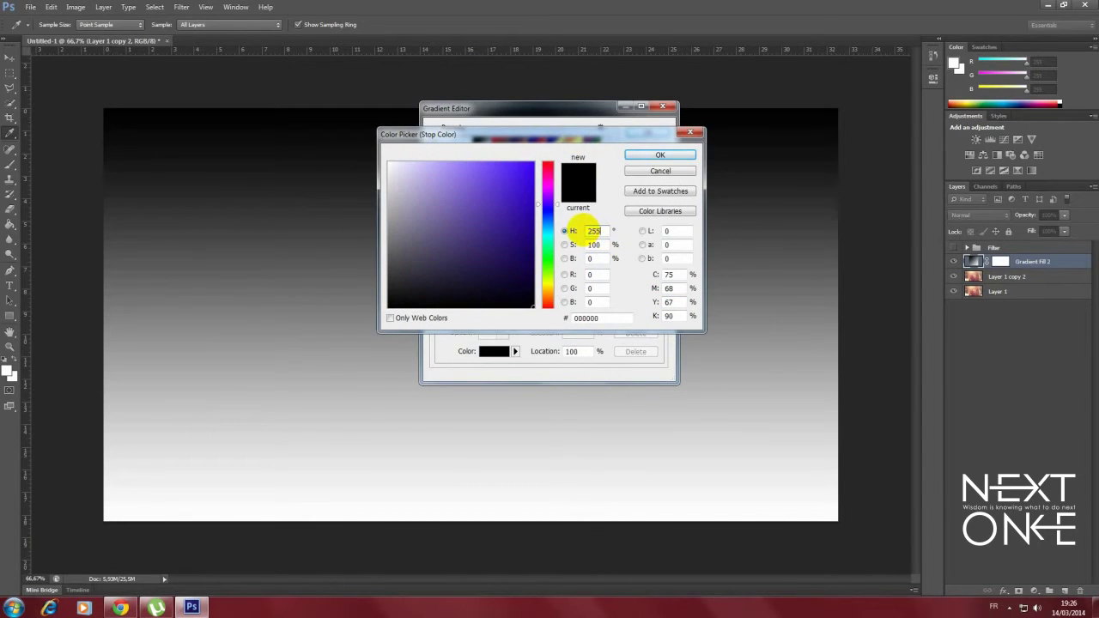
left_click(531, 272)
left_click_drag(531, 250, 532, 162)
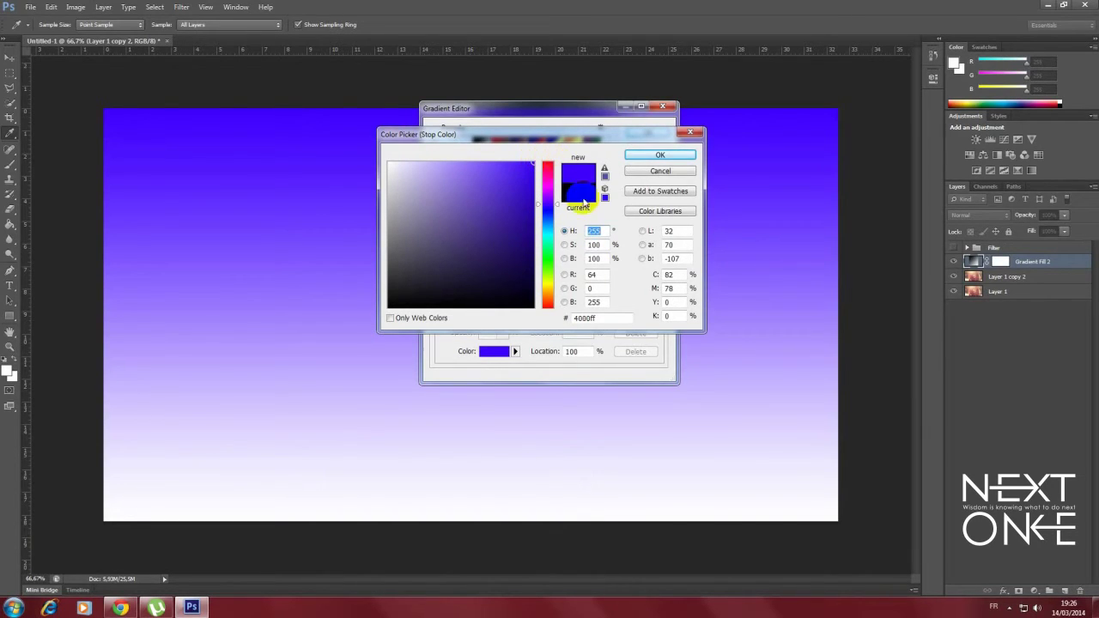
double_click(594, 232)
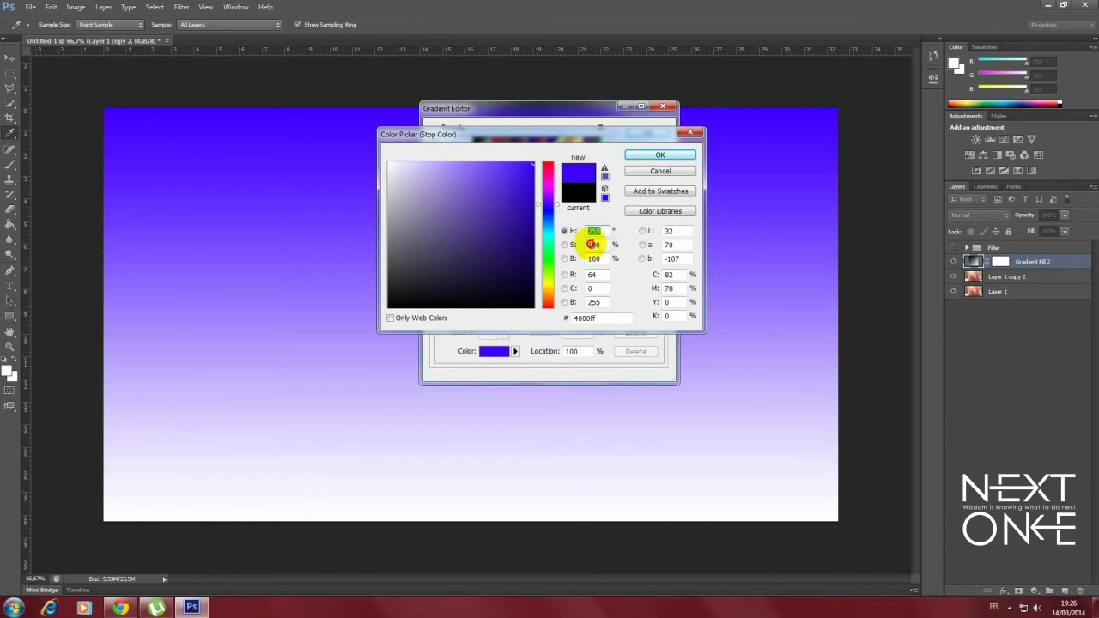
double_click(591, 273)
double_click(593, 302)
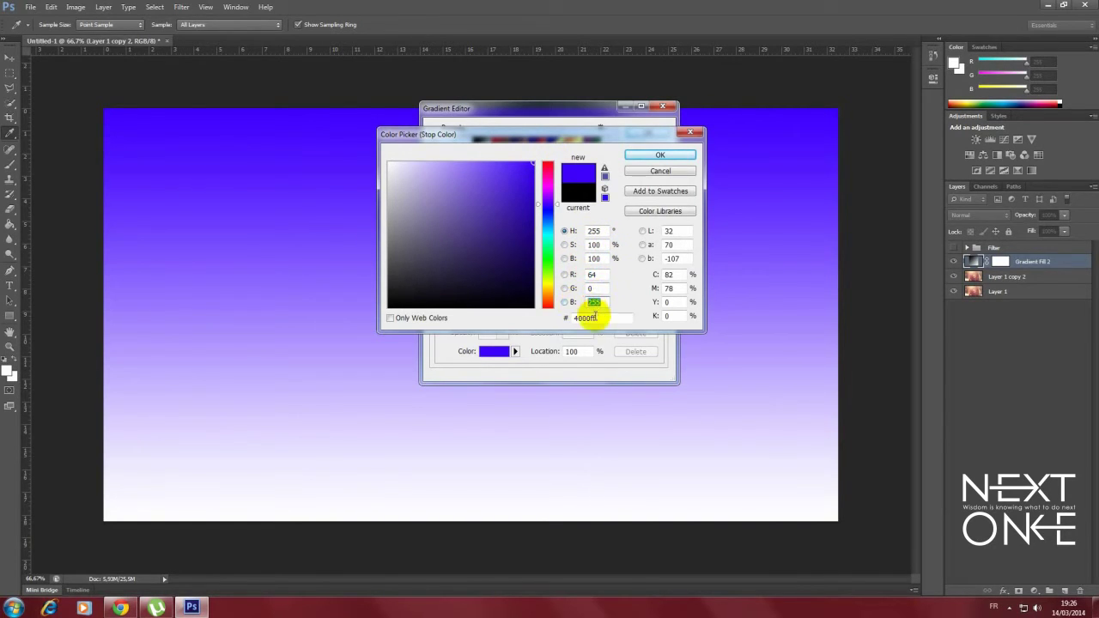
double_click(583, 318)
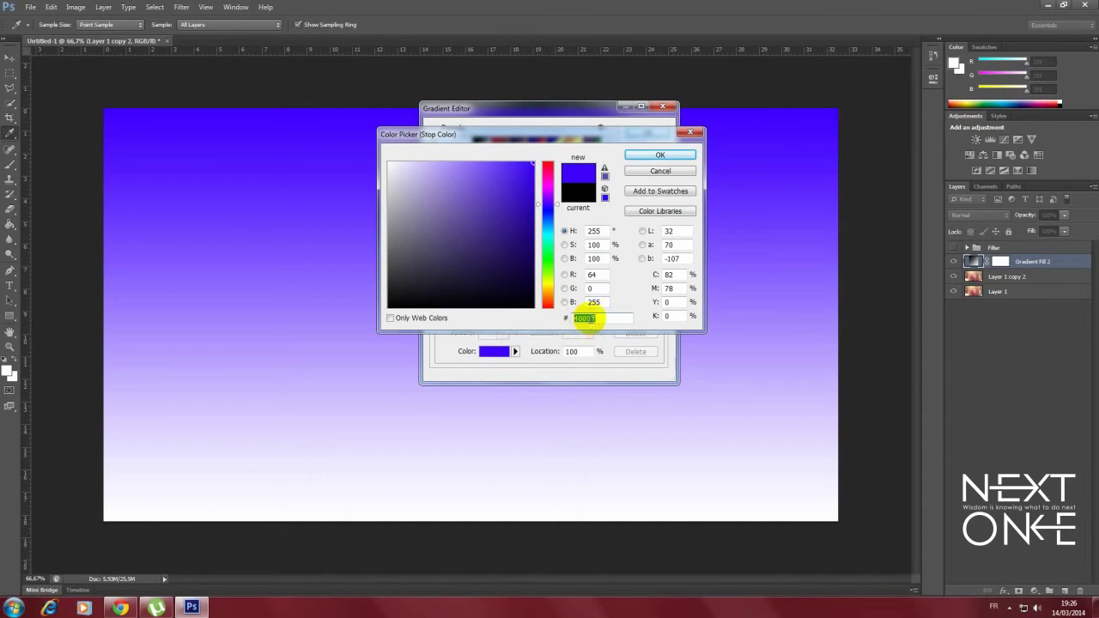
Confirm the blue-to-white gradient and apply it as Gradient Fill 2
left_click(660, 157)
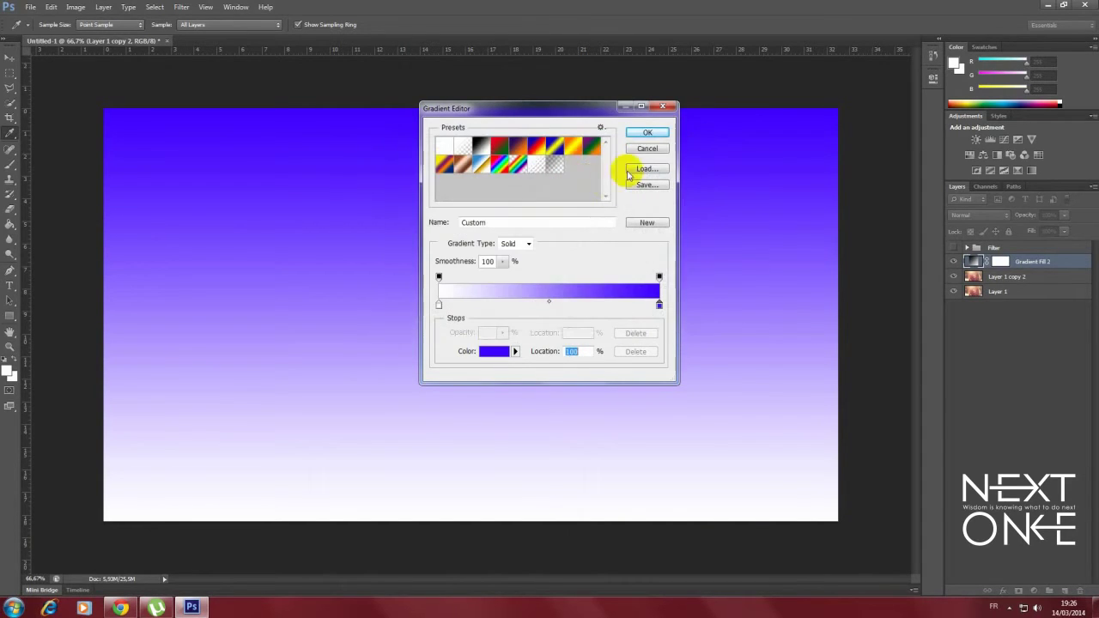
left_click(640, 136)
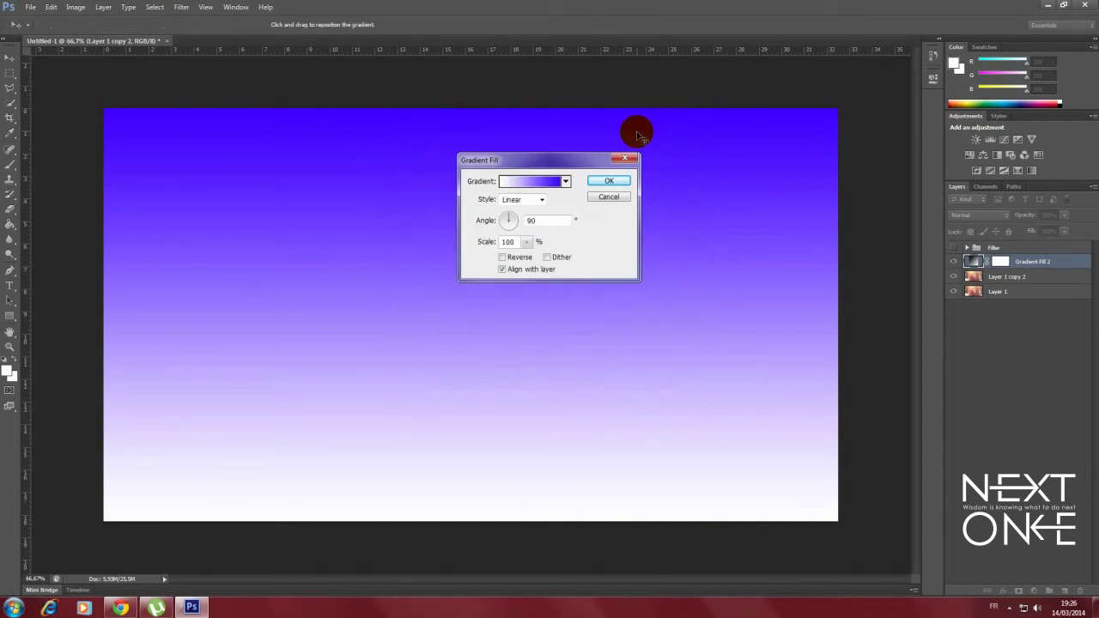
left_click(606, 181)
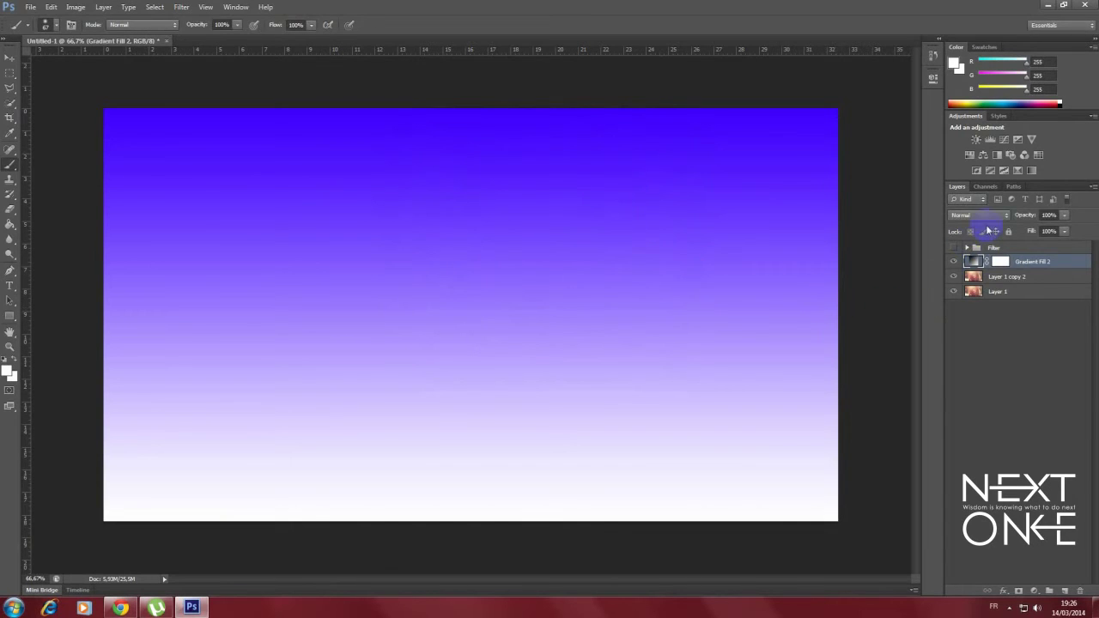
left_click(1005, 217)
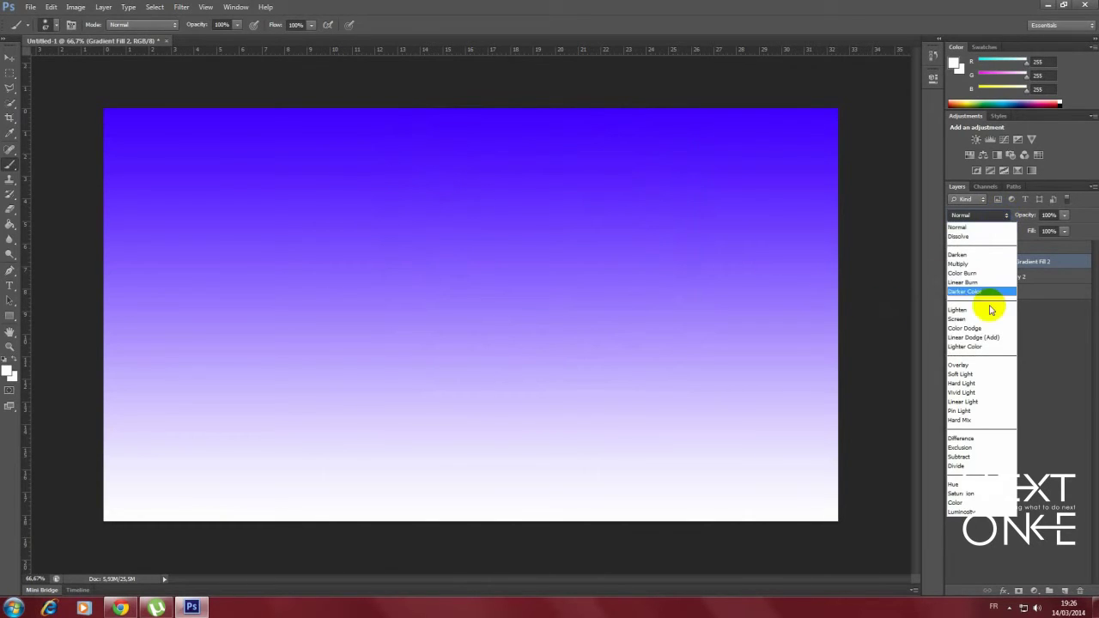
Blend Gradient Fill 2 as Overlay at 50% opacity and add a new empty layer above it
left_click(988, 367)
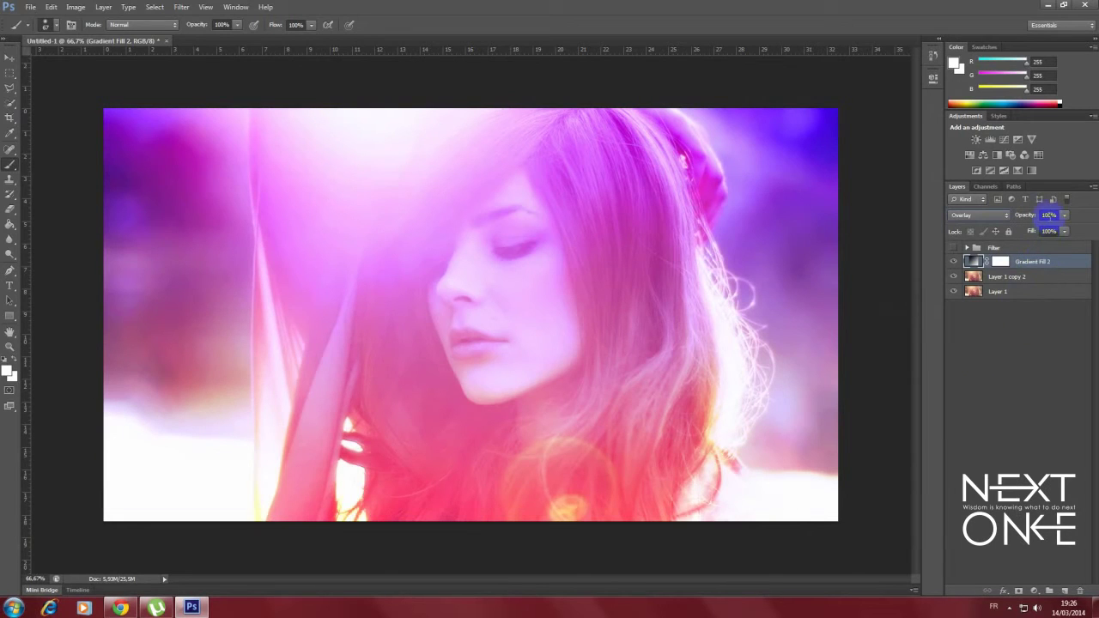
left_click(1048, 215)
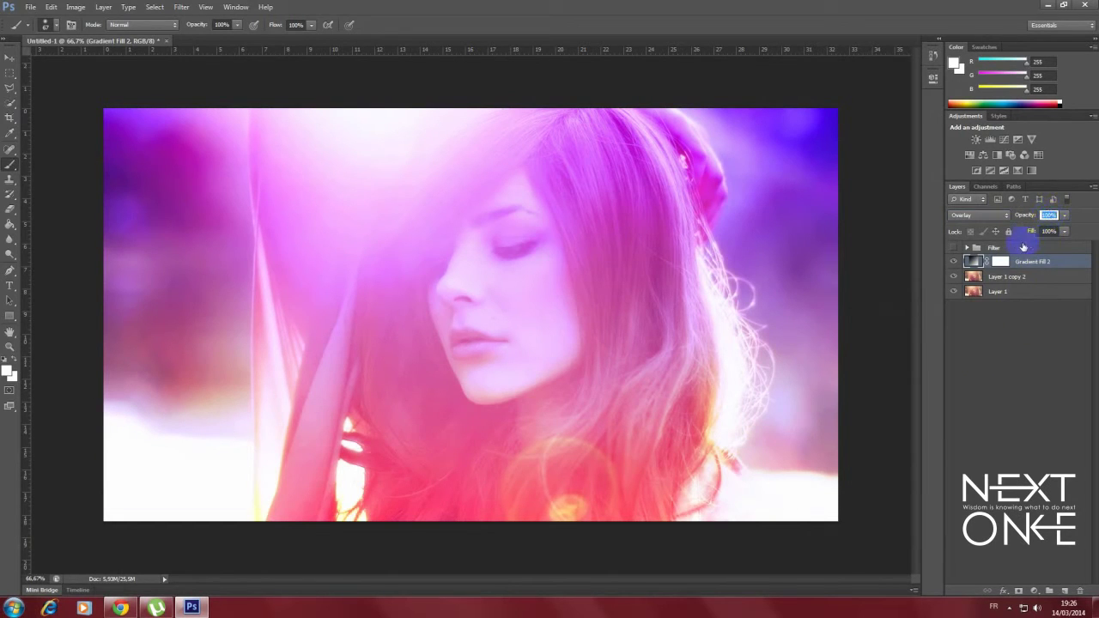
type("50")
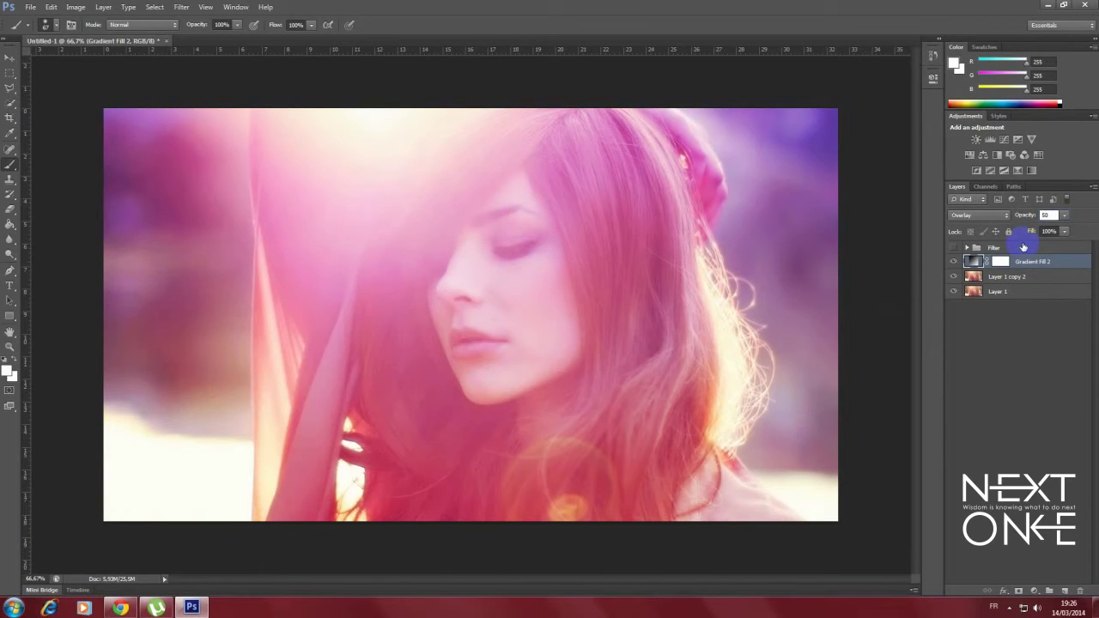
left_click(1037, 313)
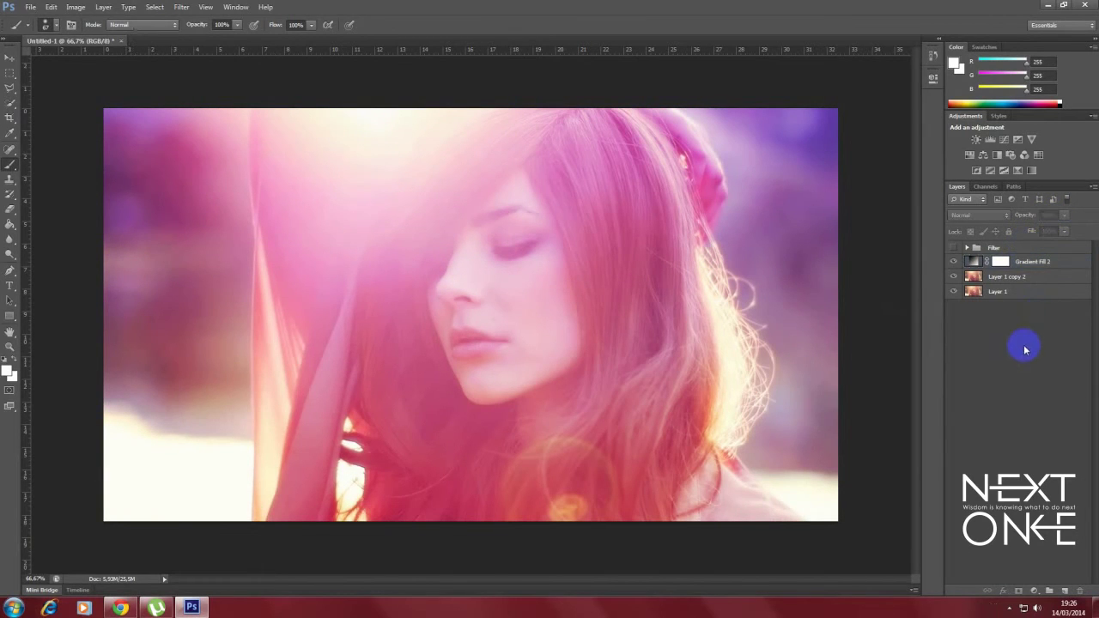
left_click(1037, 264)
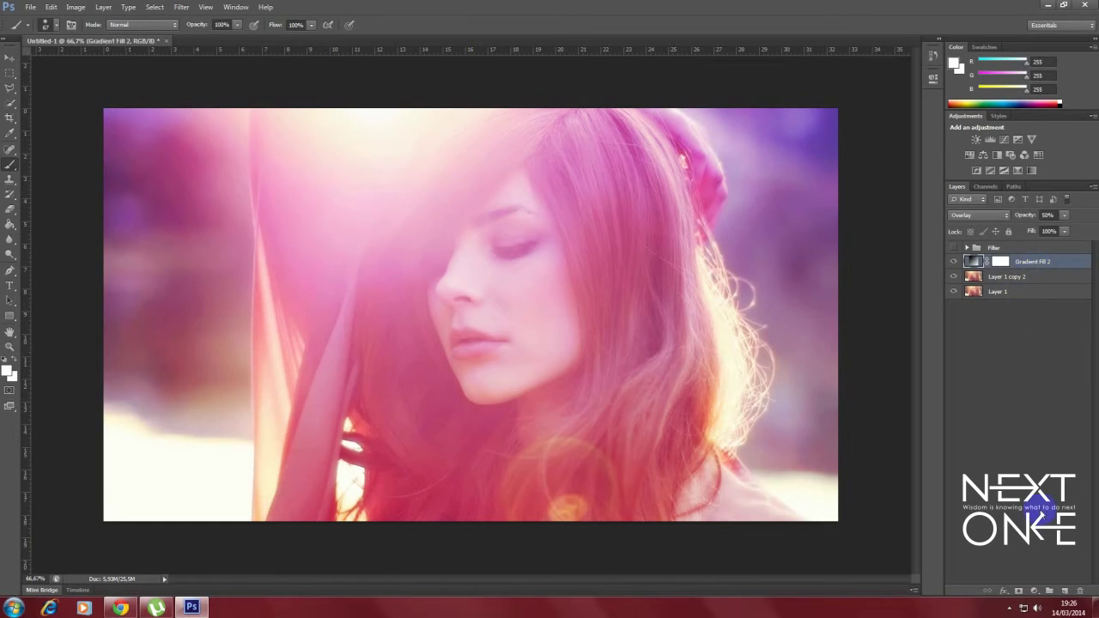
left_click(1064, 590)
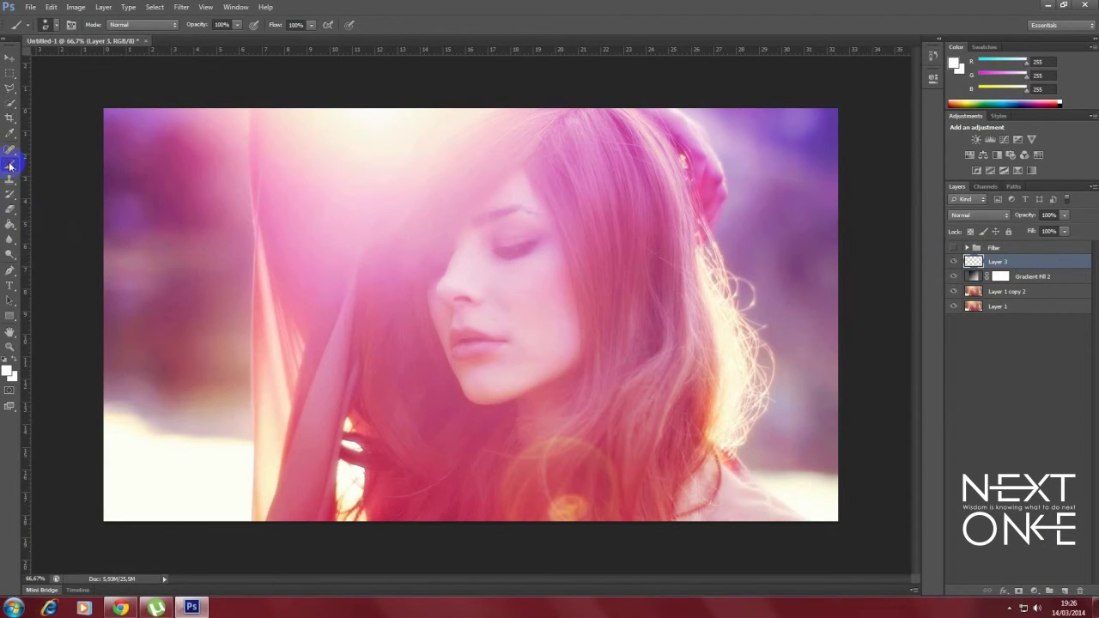
Set the foreground colour to white #ffffff and switch to the Brush tool
left_click(8, 370)
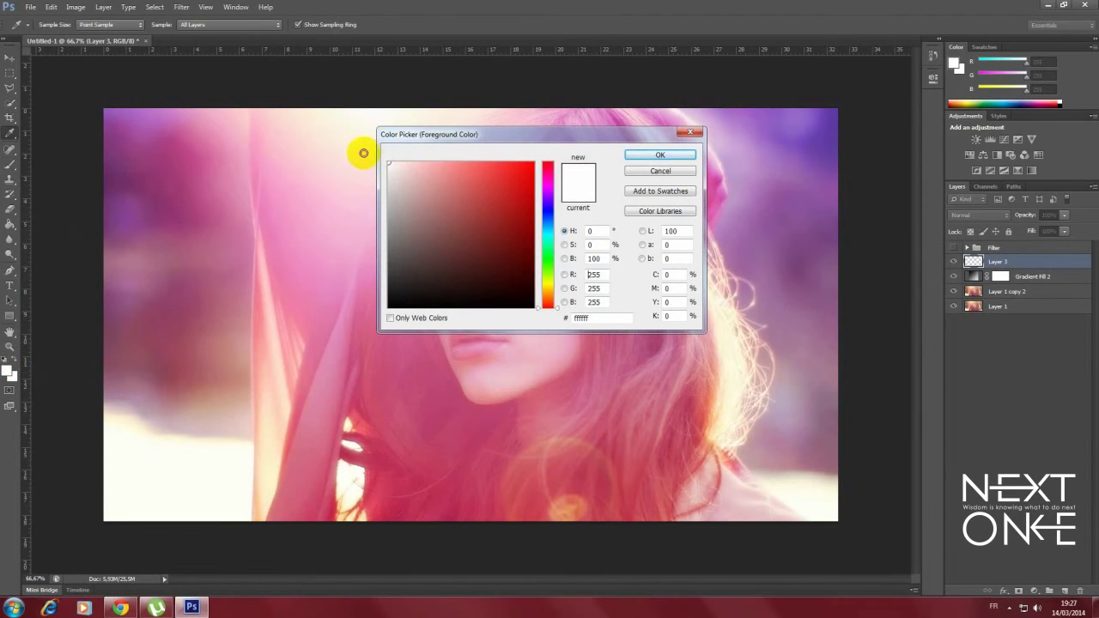
left_click_drag(596, 317, 560, 318)
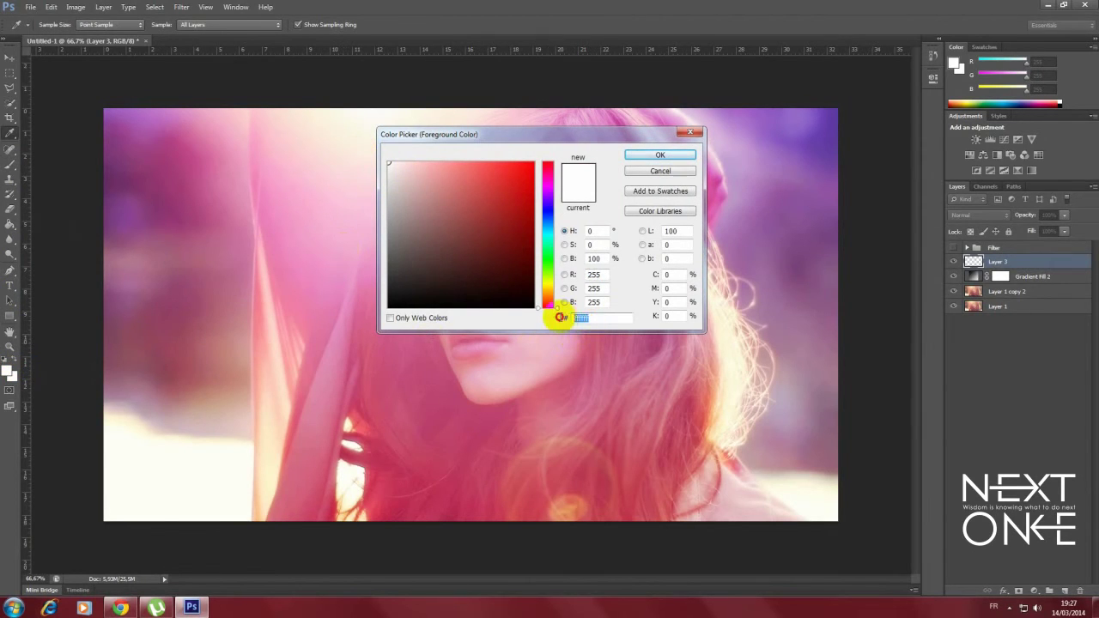
left_click(658, 157)
key("b")
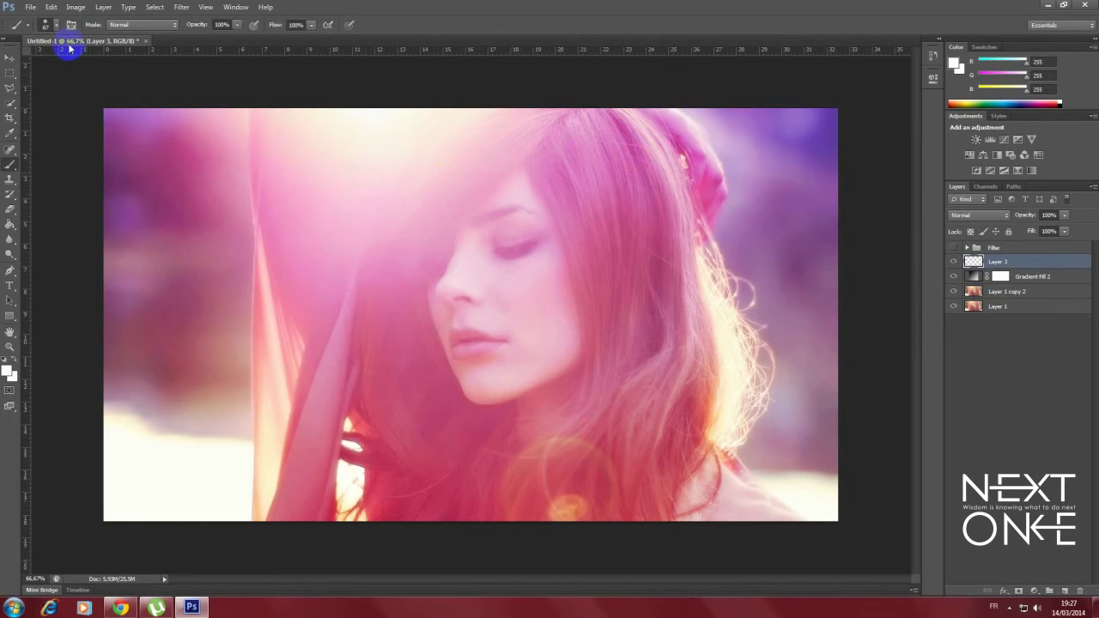
left_click(56, 27)
Paint soft white dots across the top of the photo and on its right side
left_click_drag(37, 63, 31, 63)
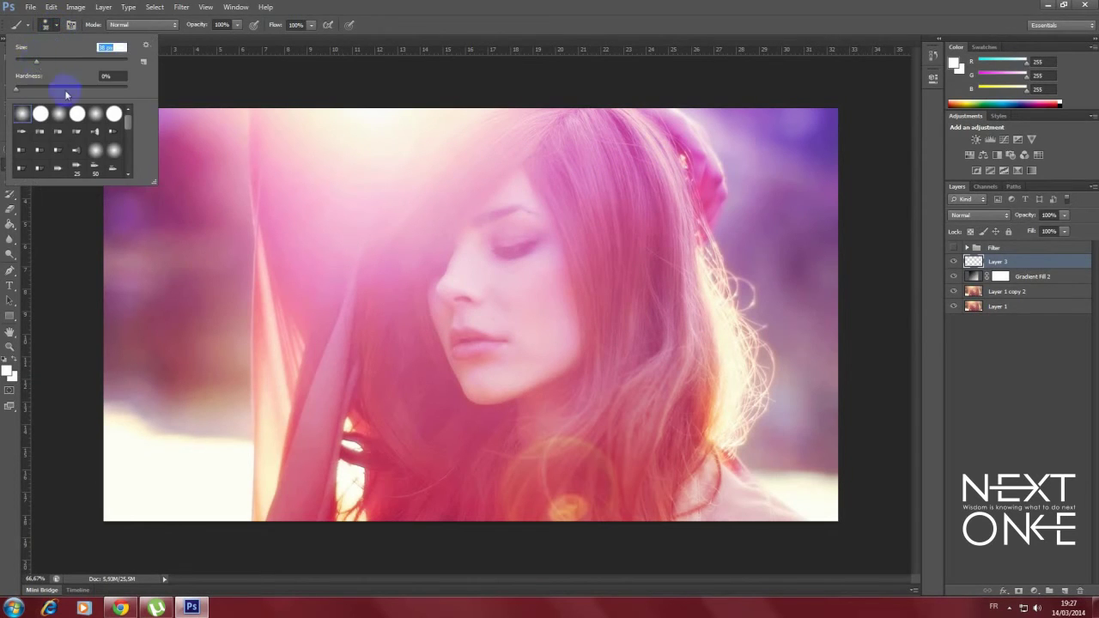
left_click(292, 152)
left_click(295, 214)
left_click(361, 167)
left_click(475, 152)
left_click(598, 145)
left_click(629, 213)
Resize the brush and add white dots around the face, over the right hair and background
left_click(54, 28)
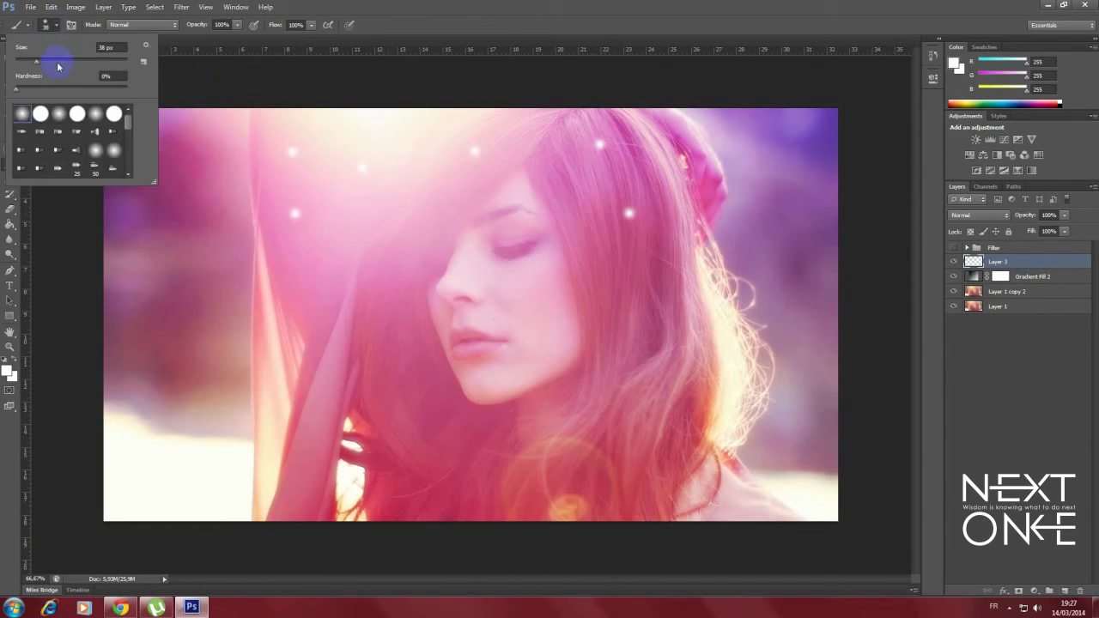
left_click(277, 156)
left_click(227, 204)
left_click(308, 288)
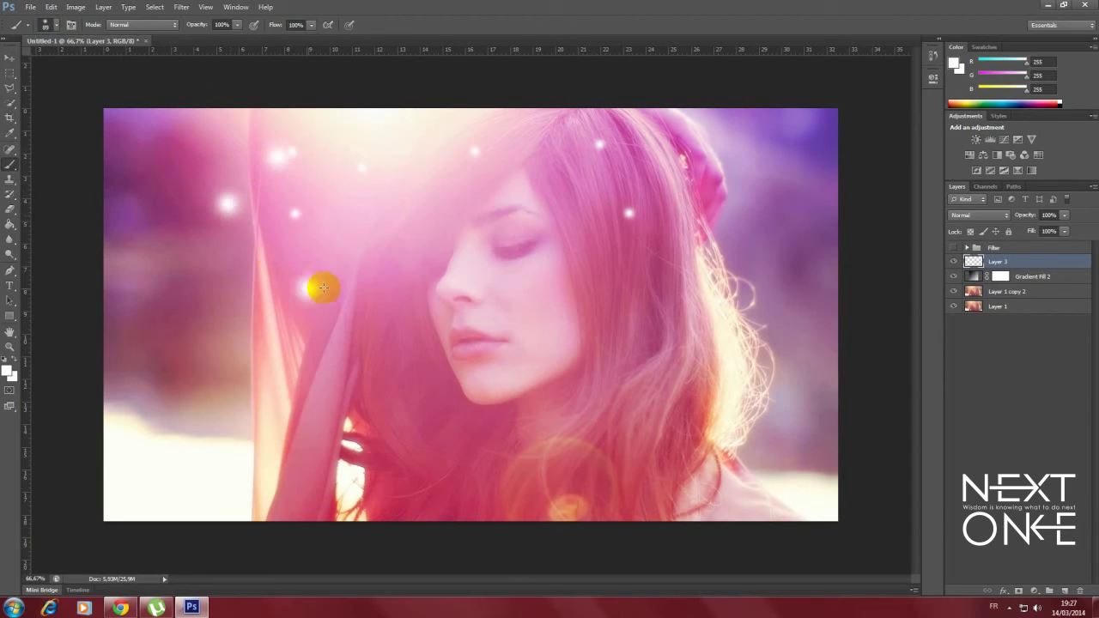
left_click(388, 246)
left_click(477, 247)
left_click(678, 259)
left_click(646, 325)
left_click(651, 361)
left_click(756, 355)
left_click(808, 264)
left_click(761, 216)
left_click(788, 162)
left_click(716, 169)
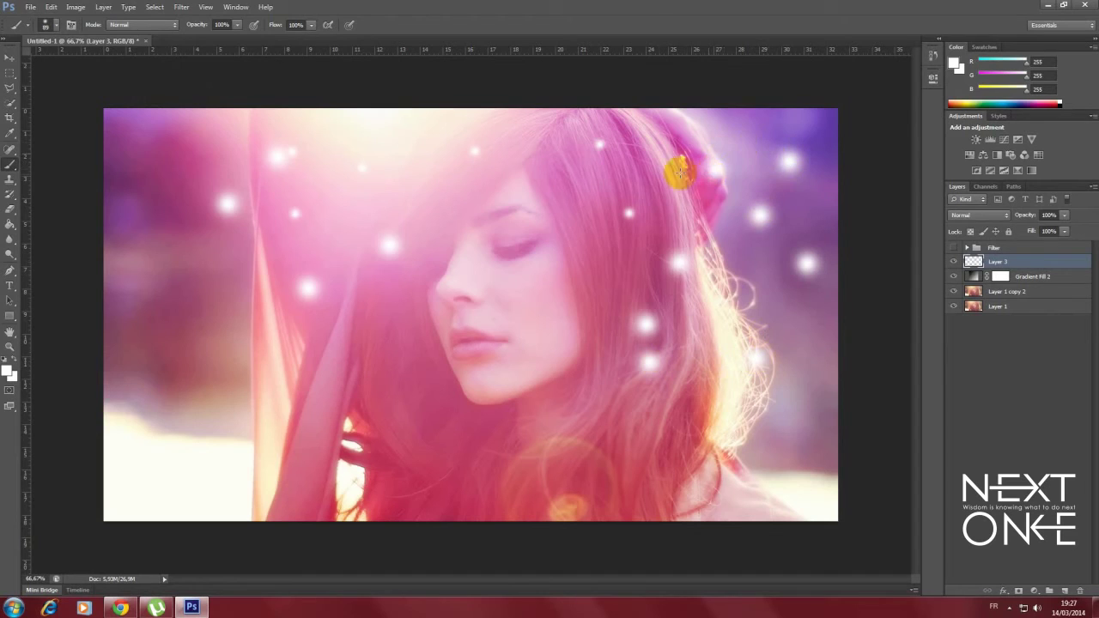
Add white dots on the left side, across the lower photo and near the forehead
left_click(132, 456)
left_click(245, 409)
left_click(171, 320)
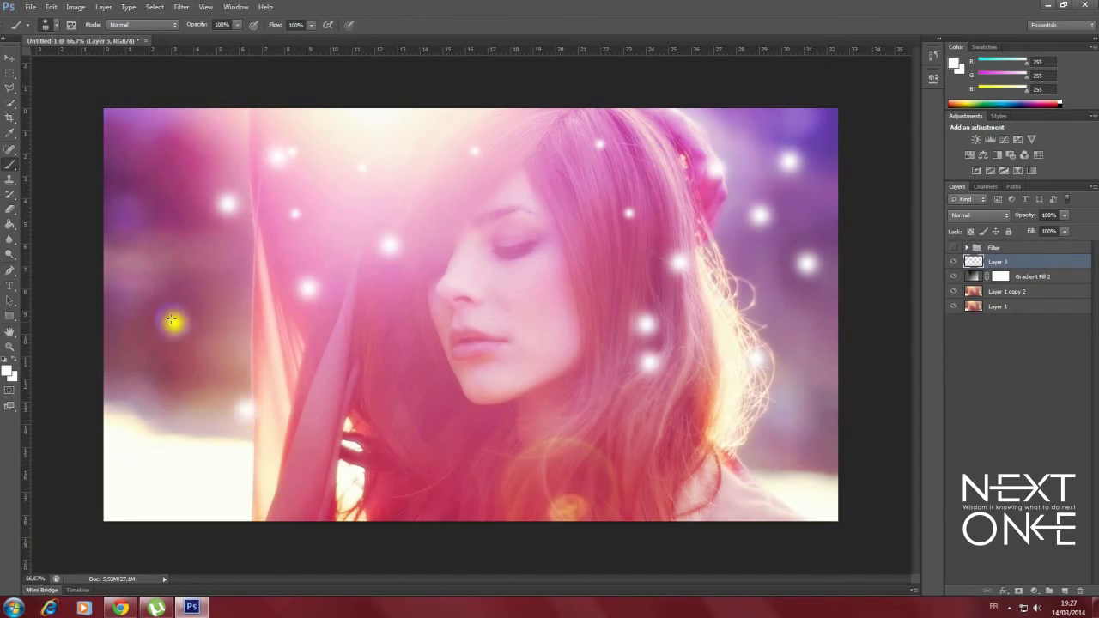
left_click(128, 178)
left_click(352, 325)
left_click(452, 422)
left_click(526, 341)
left_click(568, 438)
left_click(443, 202)
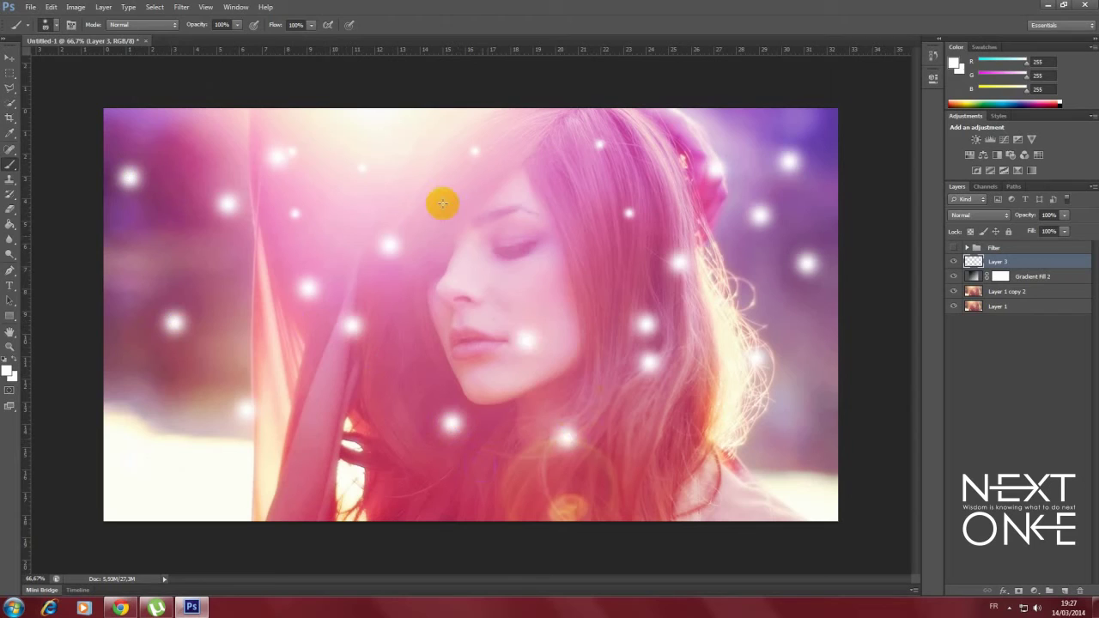
left_click(52, 28)
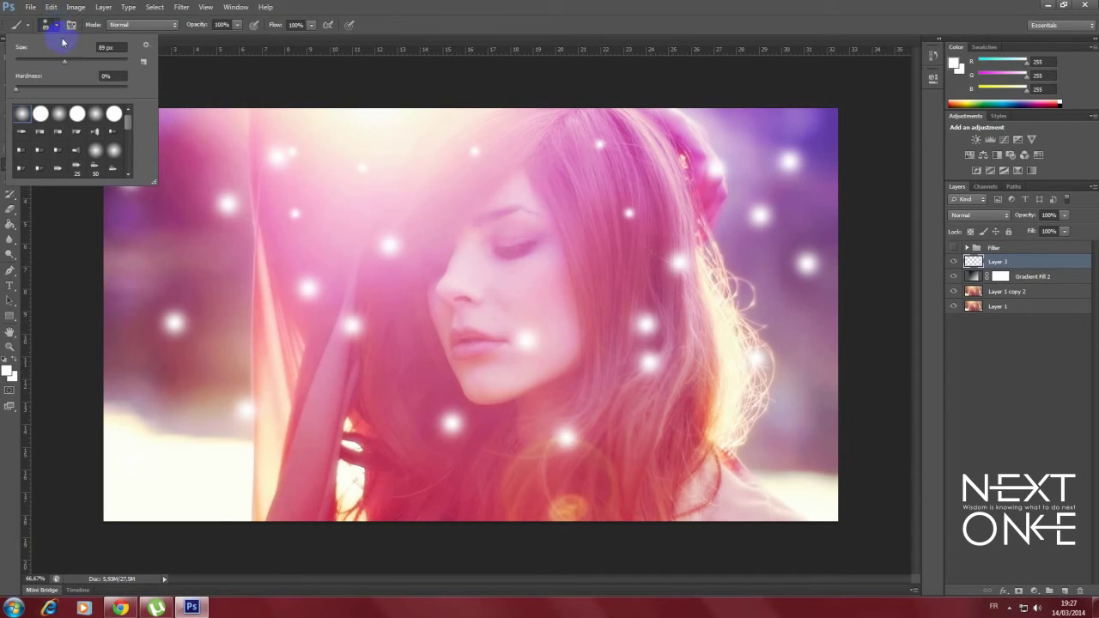
left_click(513, 194)
Shrink the brush to 22 px and paint small white dots near the face and edges
right_click(595, 299)
left_click_drag(652, 335, 623, 335)
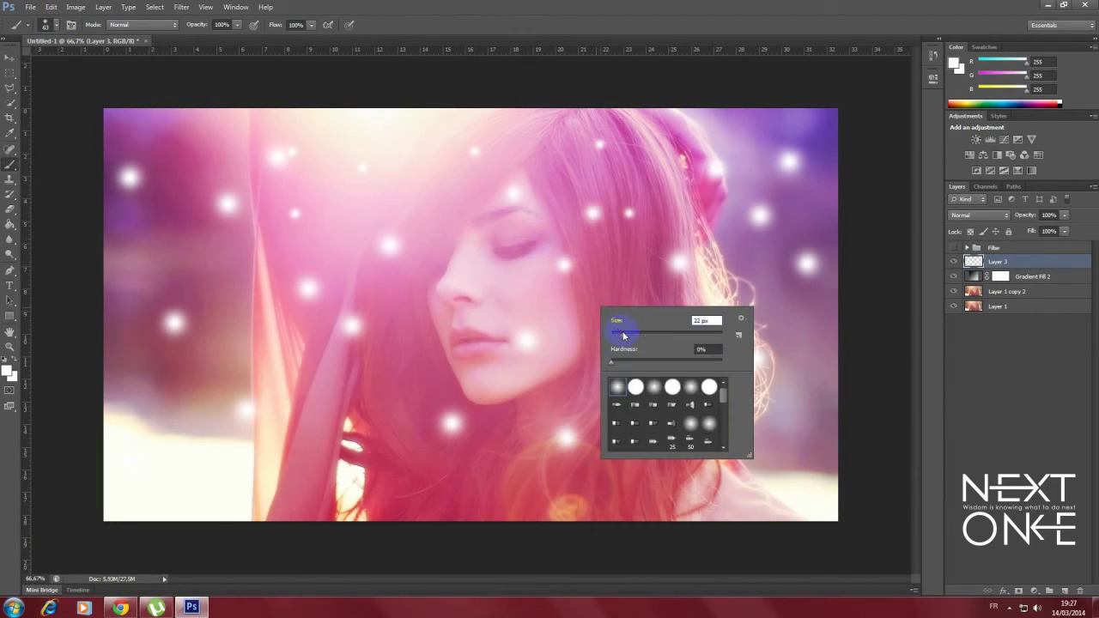
left_click(553, 302)
left_click(497, 301)
left_click(481, 263)
left_click(440, 209)
left_click(354, 341)
left_click(171, 412)
left_click(789, 472)
left_click(792, 403)
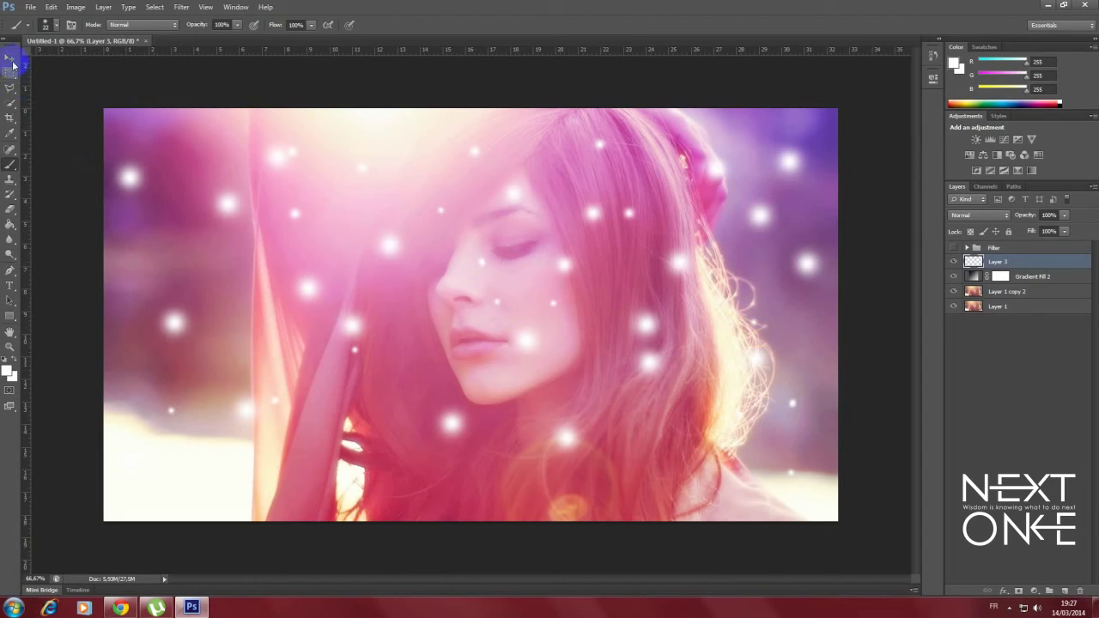
left_click(10, 57)
Apply an 11-pixel Gaussian Blur to Layer 3 to soften the white dots
left_click(973, 263)
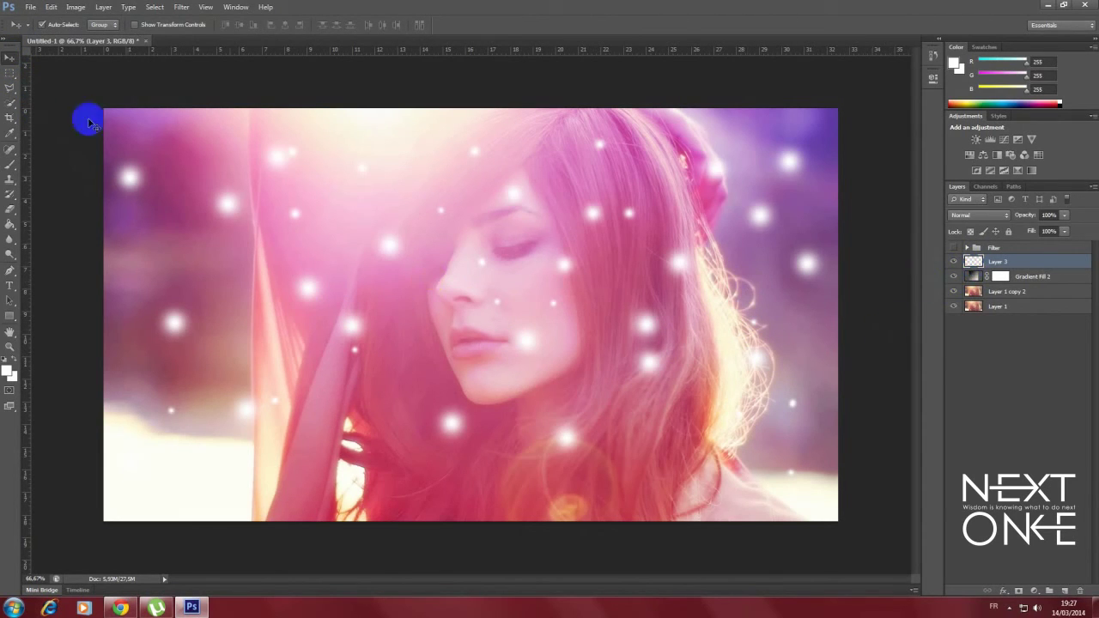
left_click(181, 7)
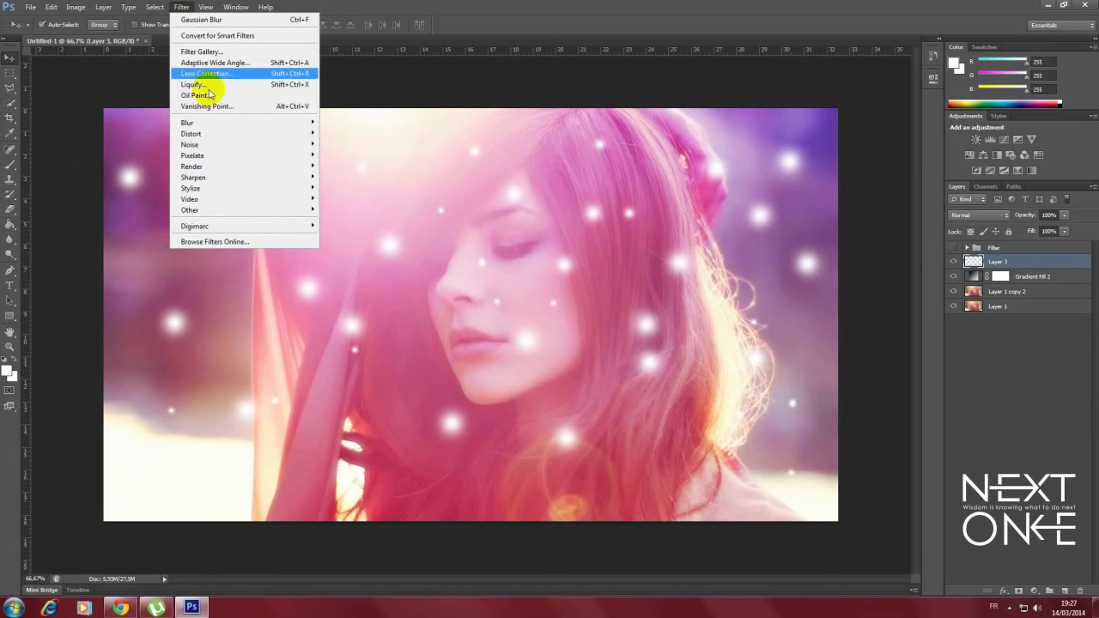
mouse_move(241, 123)
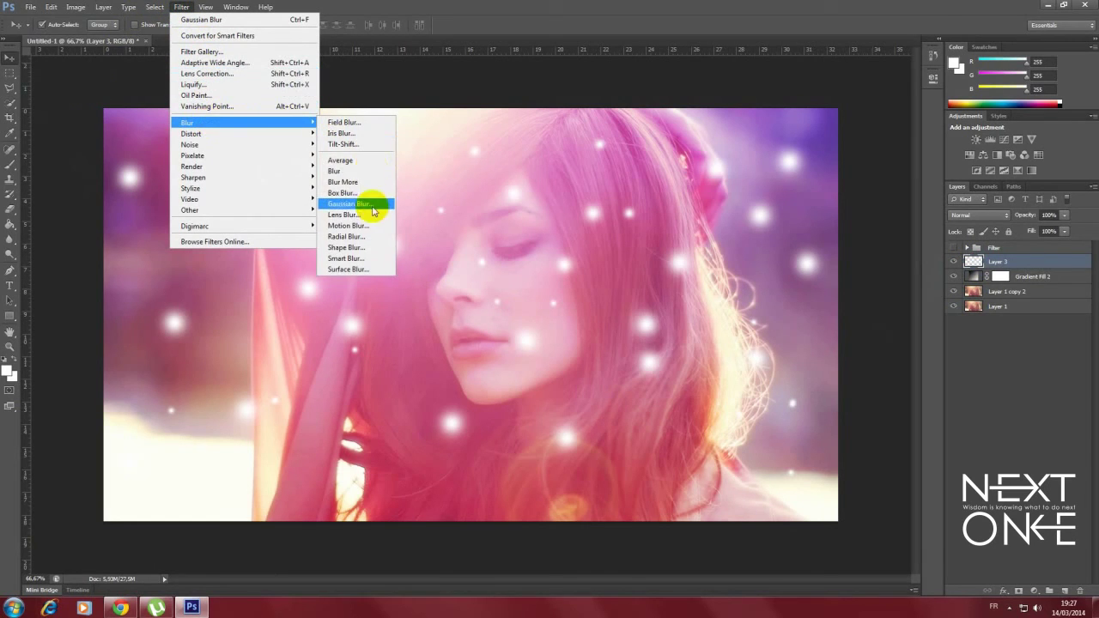
left_click(373, 210)
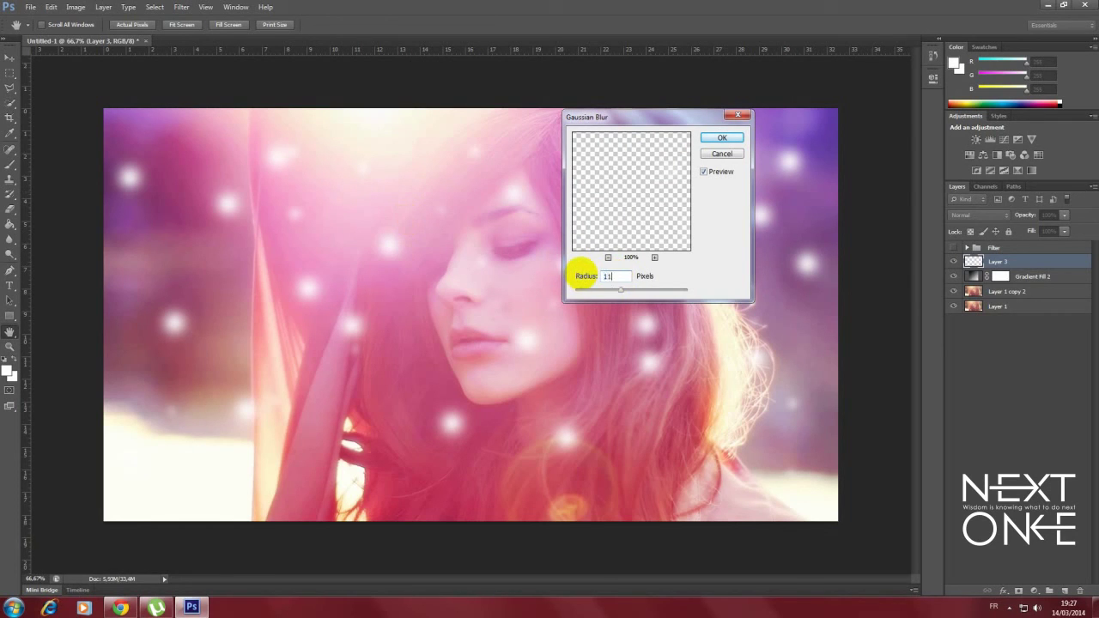
left_click(721, 139)
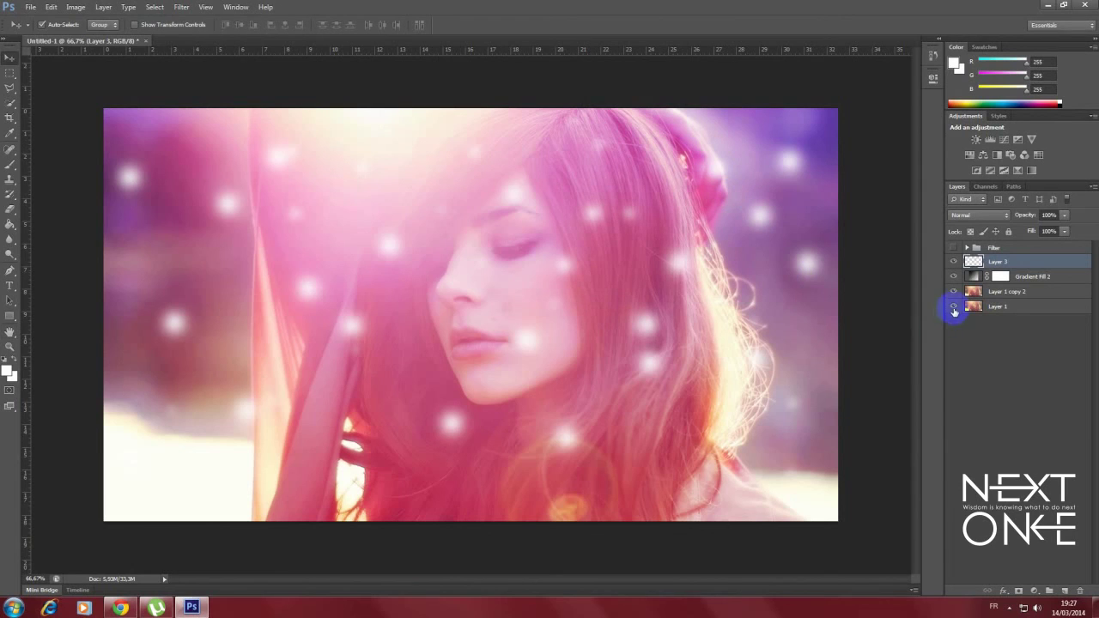
left_click(968, 329)
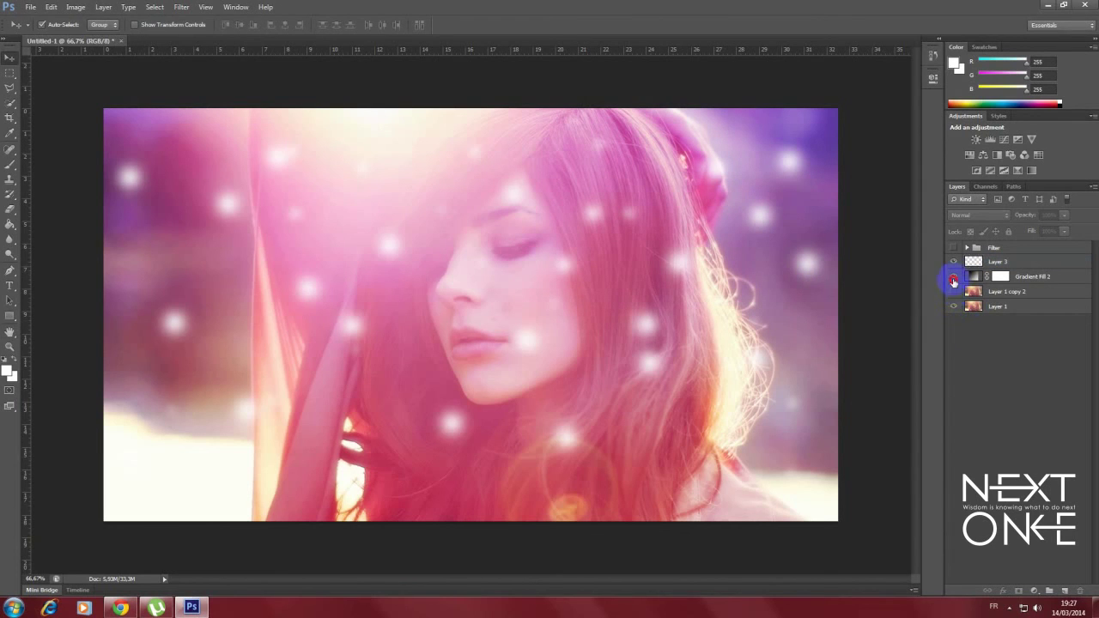
left_click(953, 262)
left_click(953, 293)
left_click(953, 262)
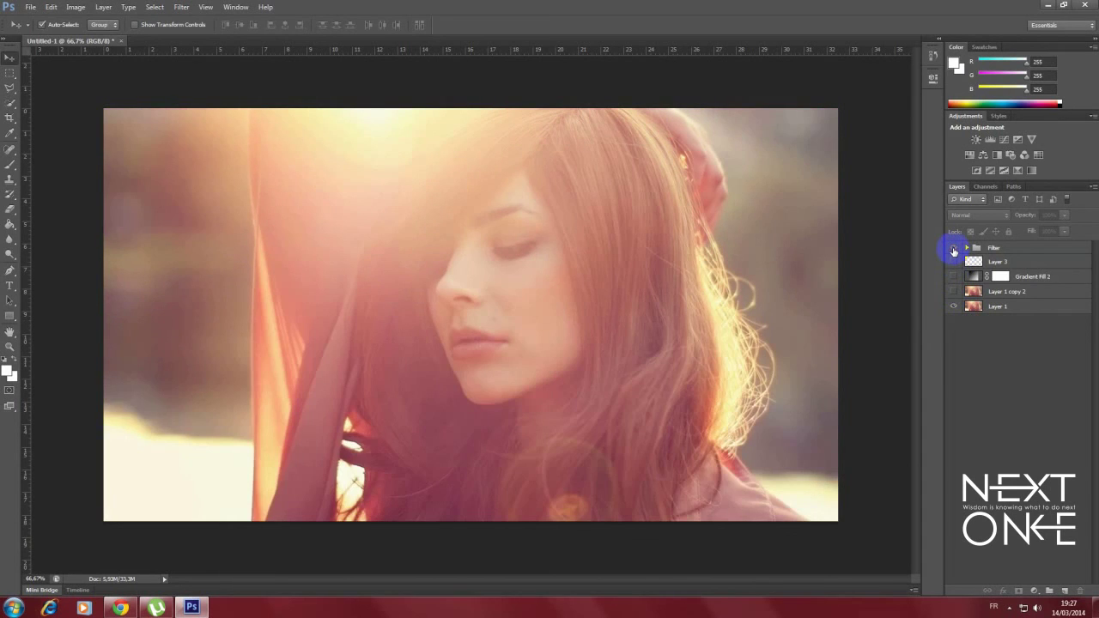
left_click(953, 249)
left_click(953, 250)
left_click(952, 250)
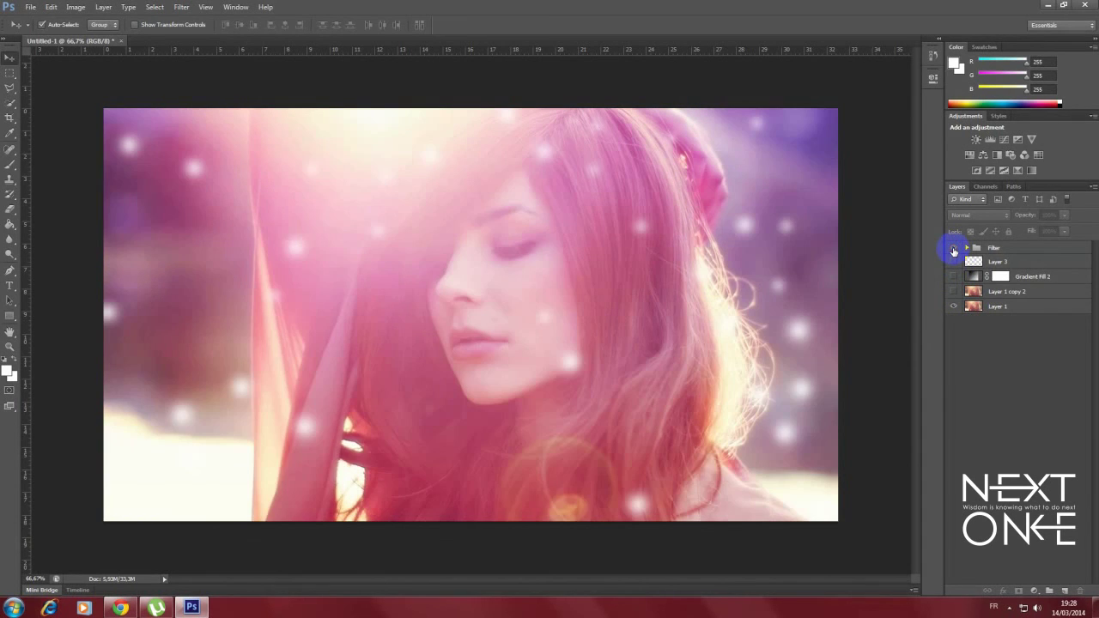
left_click(1009, 610)
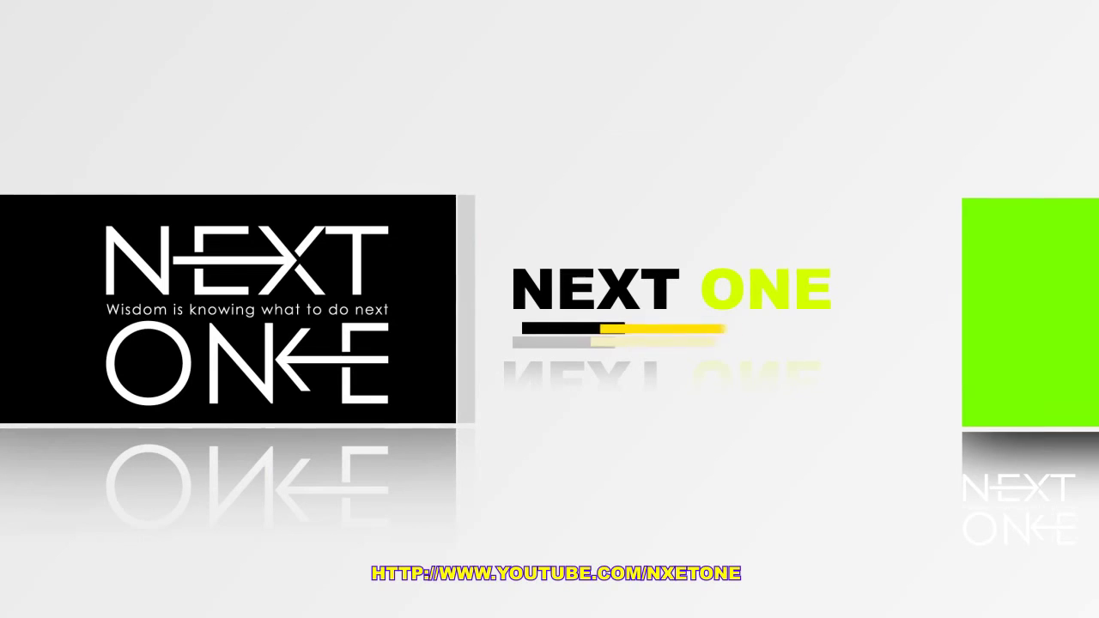